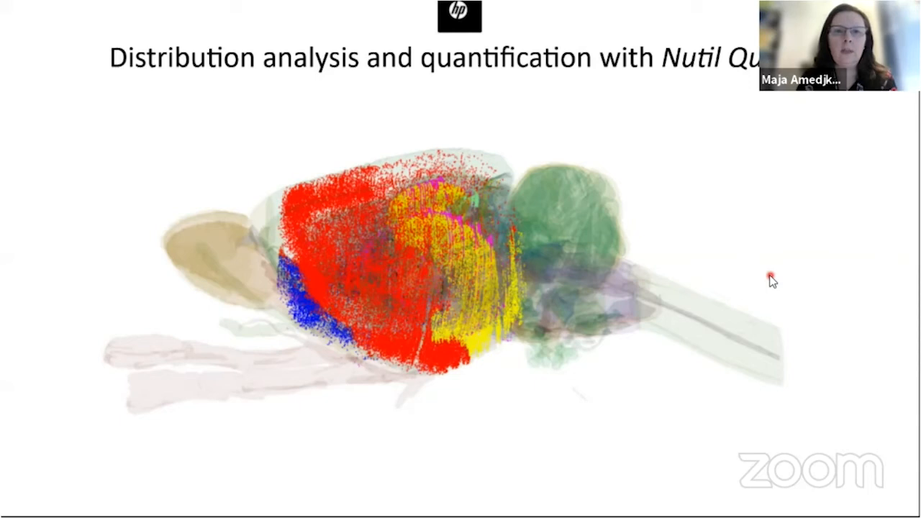
click(770, 280)
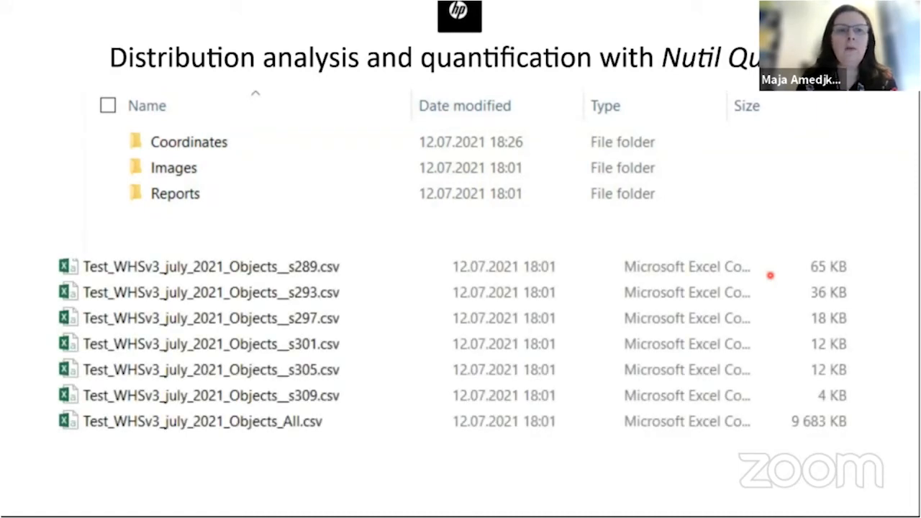
key(Right)
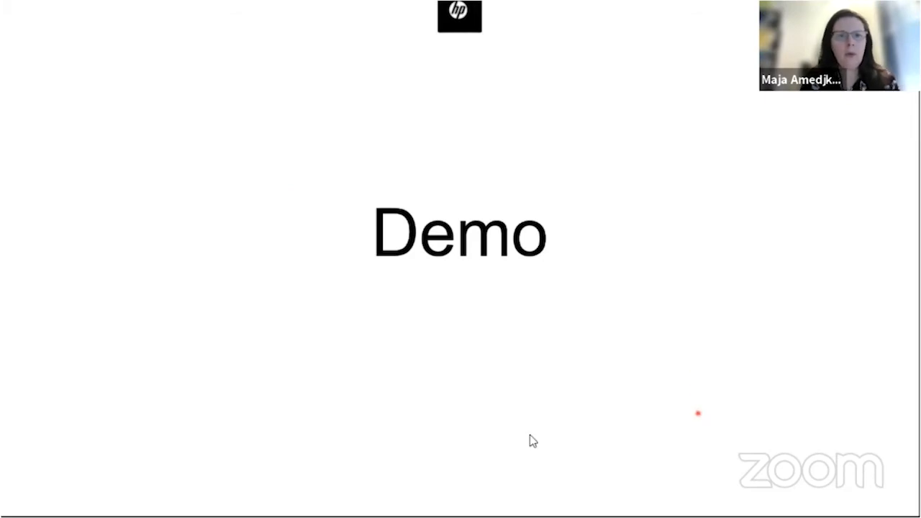
Step: Switch to QuickNII, open section 209 and vary the atlas overlay's transparency to compare it with the section image
key(alt+Tab)
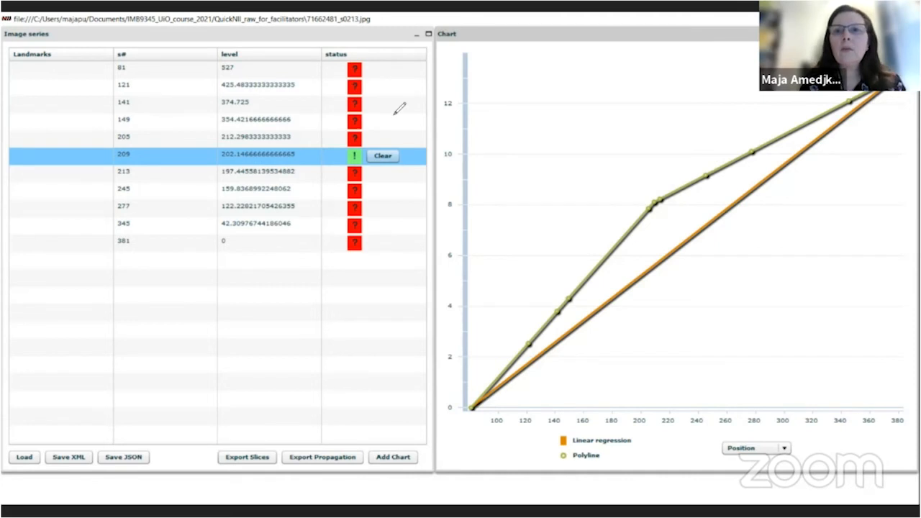
click(640, 76)
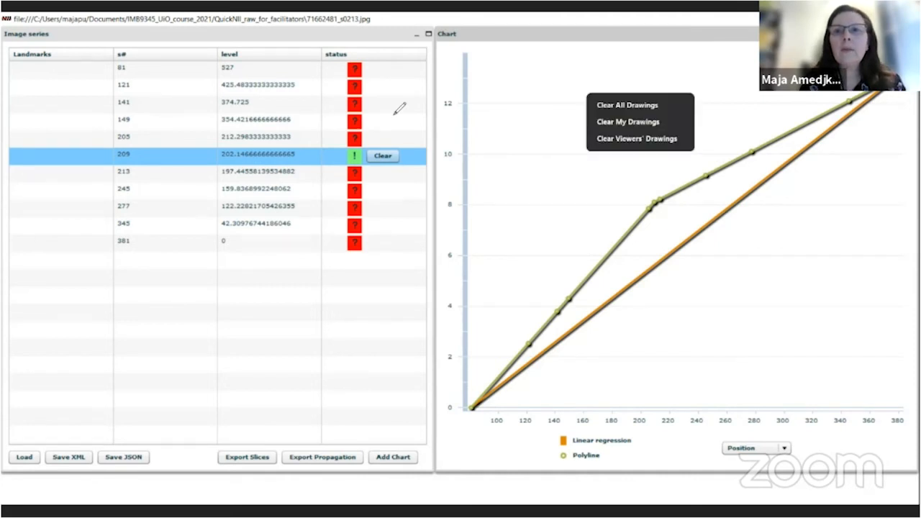
click(157, 153)
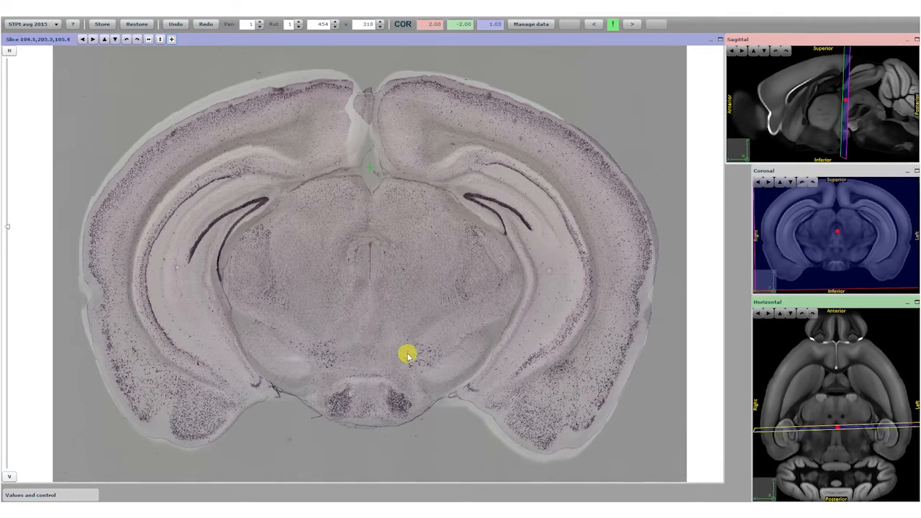
mouse_move(9, 226)
mouse_down()
mouse_move(16, 138)
mouse_move(26, 234)
mouse_up()
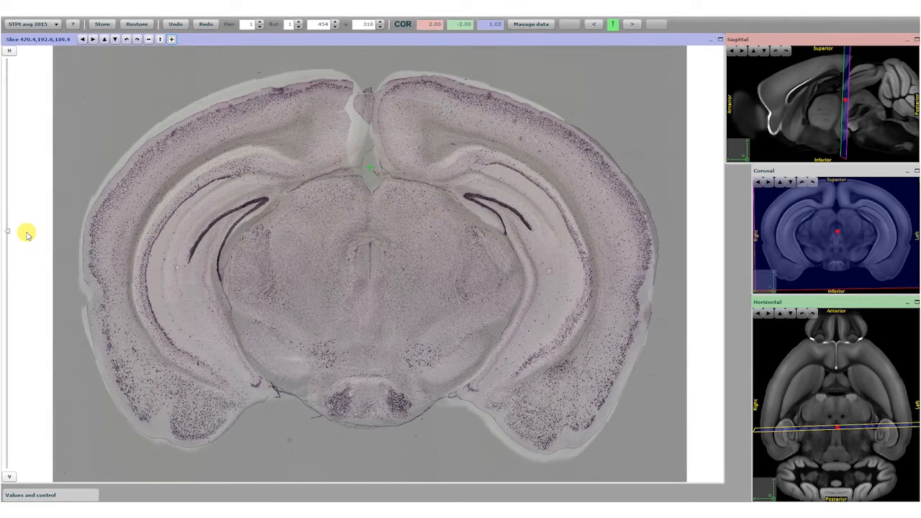
mouse_move(26, 234)
mouse_down()
mouse_move(10, 230)
mouse_move(11, 186)
mouse_move(34, 288)
mouse_move(28, 189)
mouse_move(41, 298)
mouse_move(45, 232)
mouse_up()
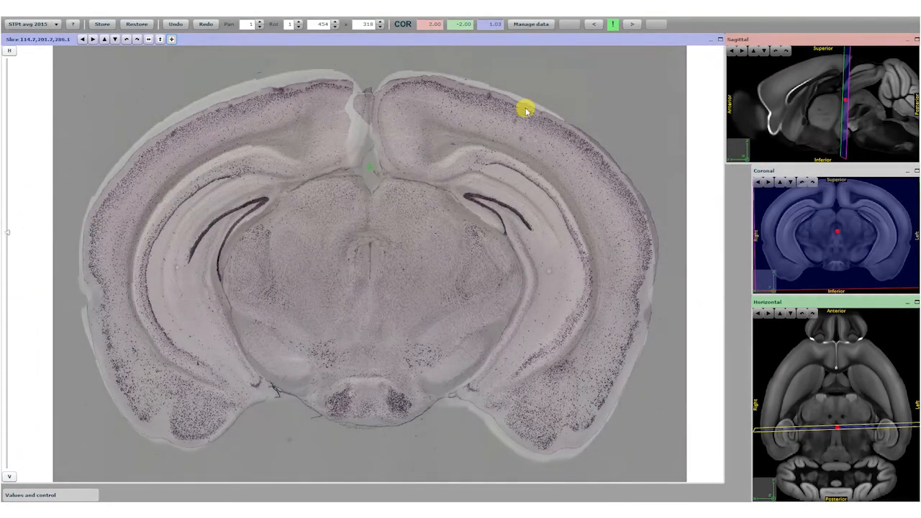
Step: Open the previous section, move the atlas plane posteriorly to the midbrain level and shift the atlas overlay up over the section
click(593, 25)
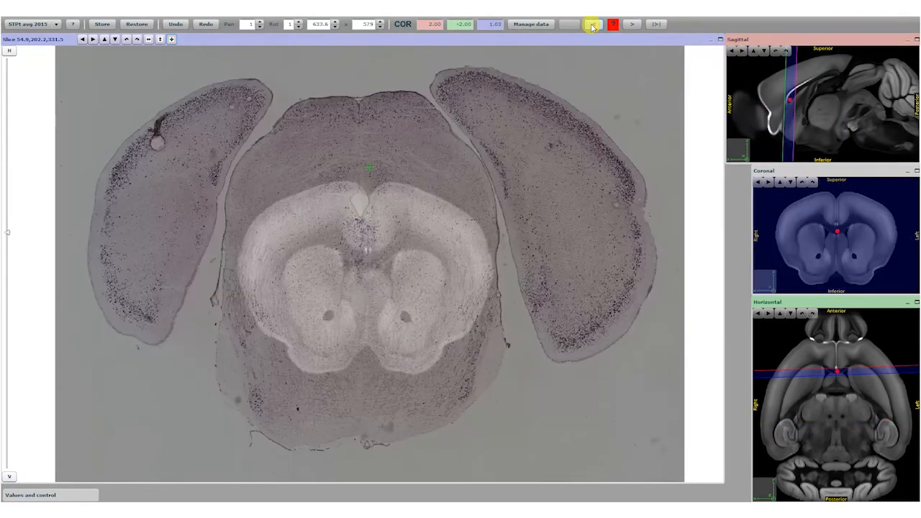
drag(7, 236, 33, 264)
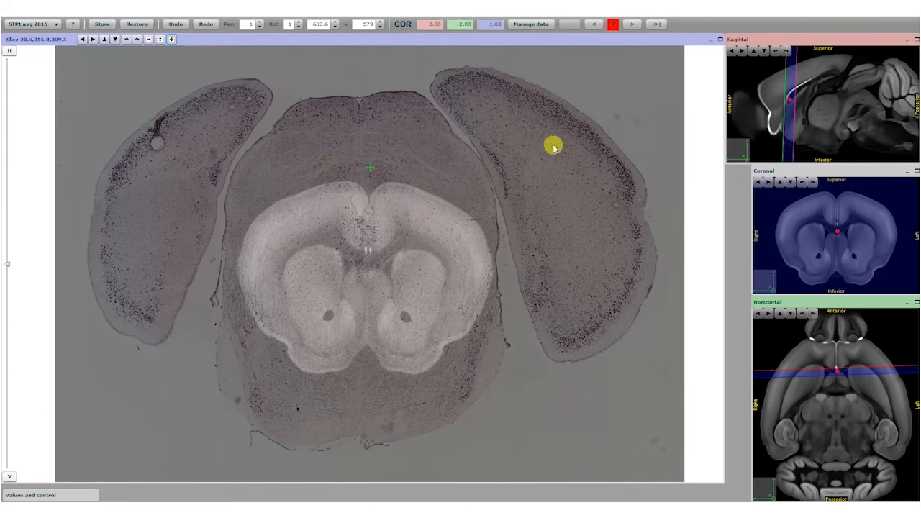
click(742, 52)
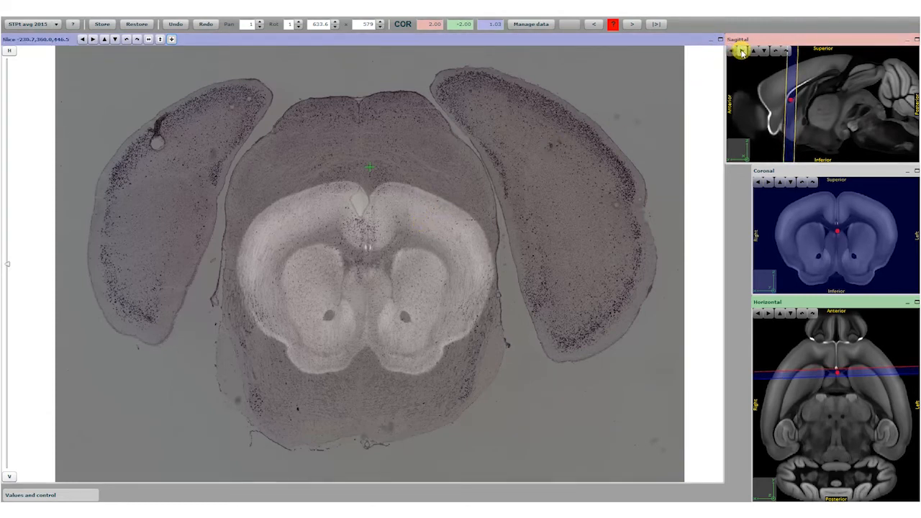
drag(785, 87, 866, 101)
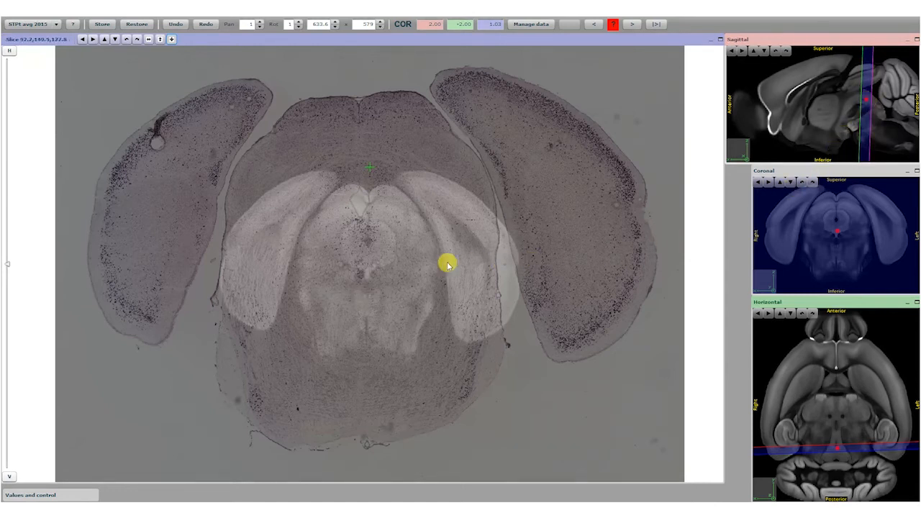
drag(382, 265, 374, 220)
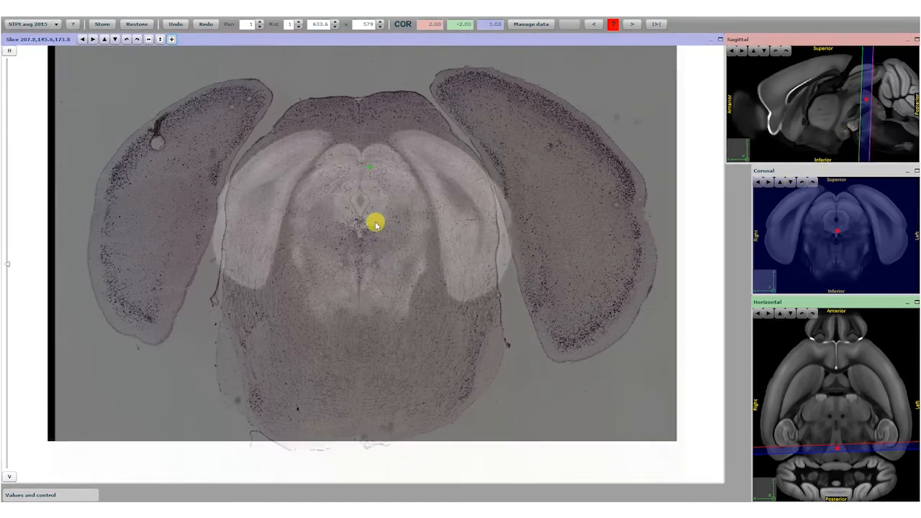
Step: Stretch the atlas overlay vertically and horizontally to 437 × 319 so its outline fits the midbrain section
click(160, 38)
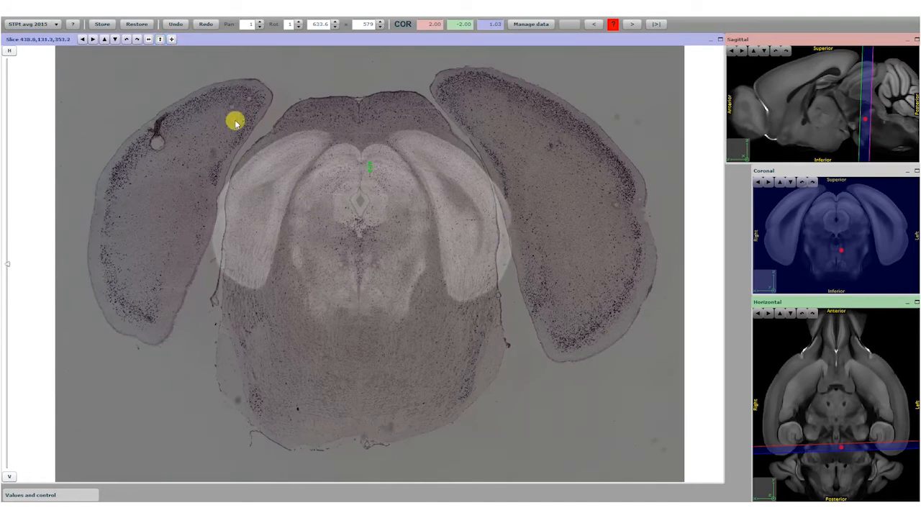
drag(362, 283, 392, 340)
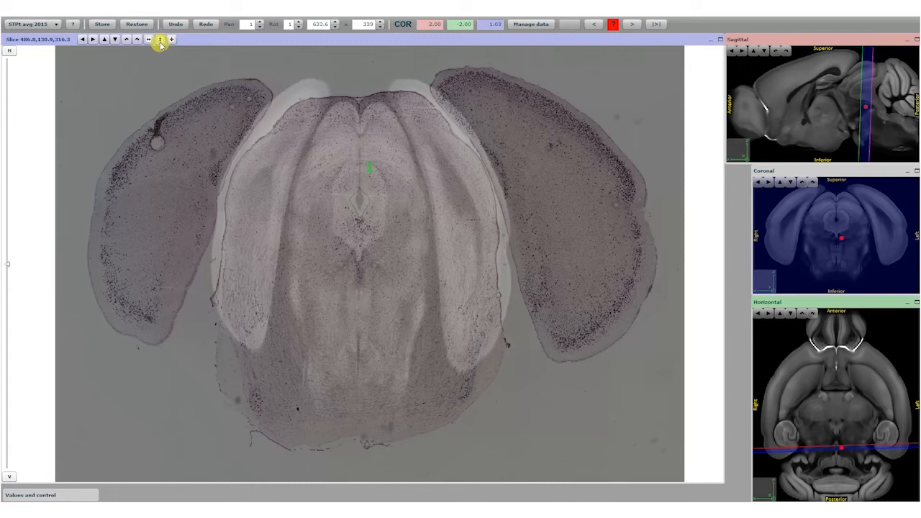
drag(382, 311, 384, 319)
click(148, 39)
drag(249, 241, 154, 263)
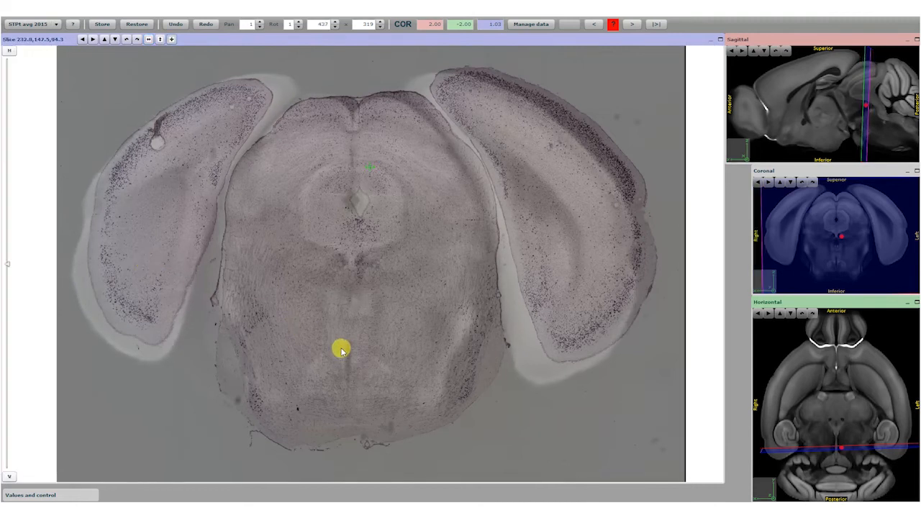
Step: Refine the midbrain overlay's vertical stretch to 303 and align its midline with the section
click(161, 40)
drag(386, 360, 393, 370)
drag(347, 368, 350, 372)
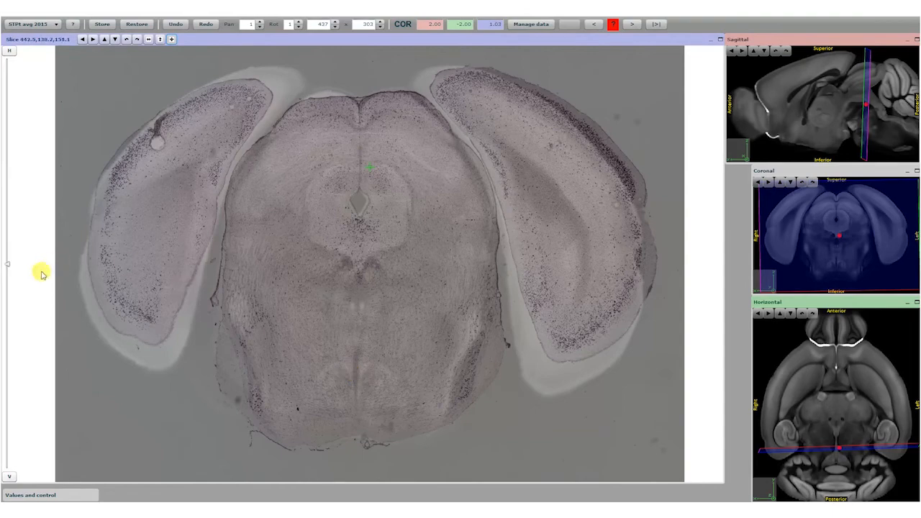
Step: Nudge the atlas plane back and forth in the sagittal view to fine-tune its anteroposterior level, comparing it with the section
drag(6, 265, 52, 274)
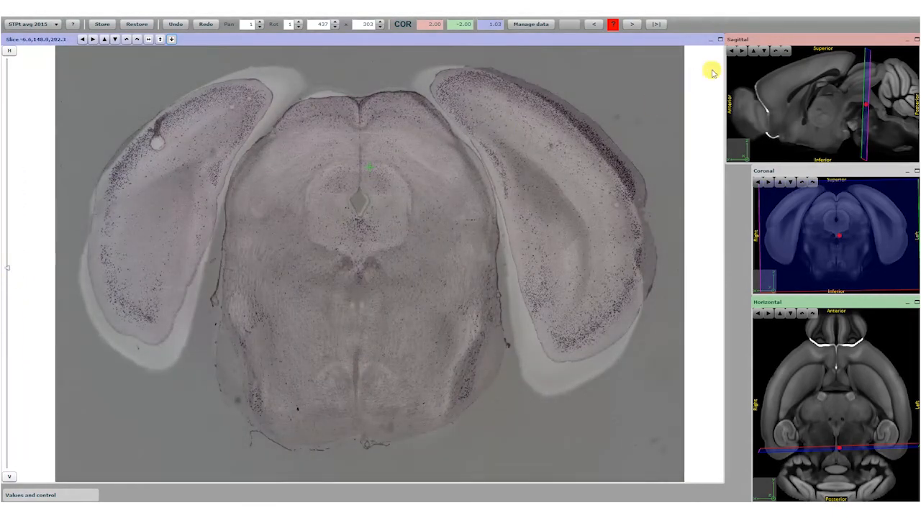
click(745, 54)
click(745, 55)
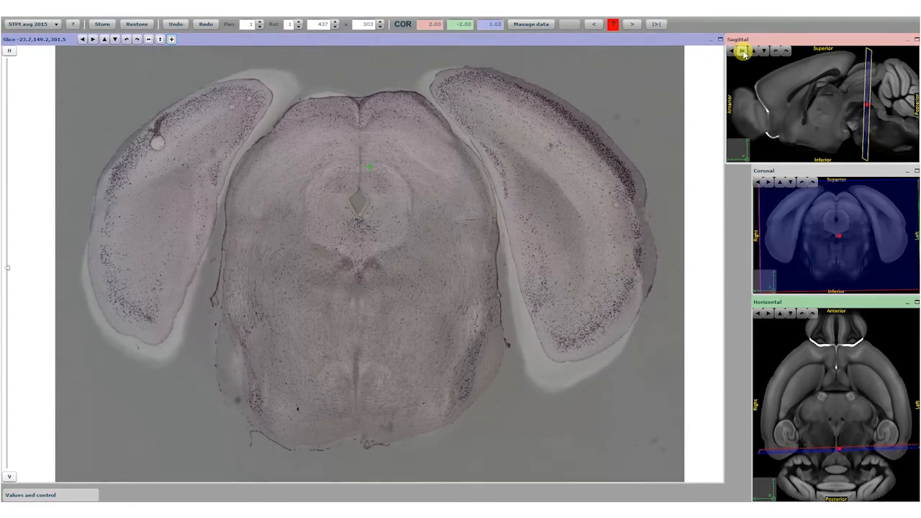
click(731, 53)
click(731, 53)
click(741, 53)
click(742, 53)
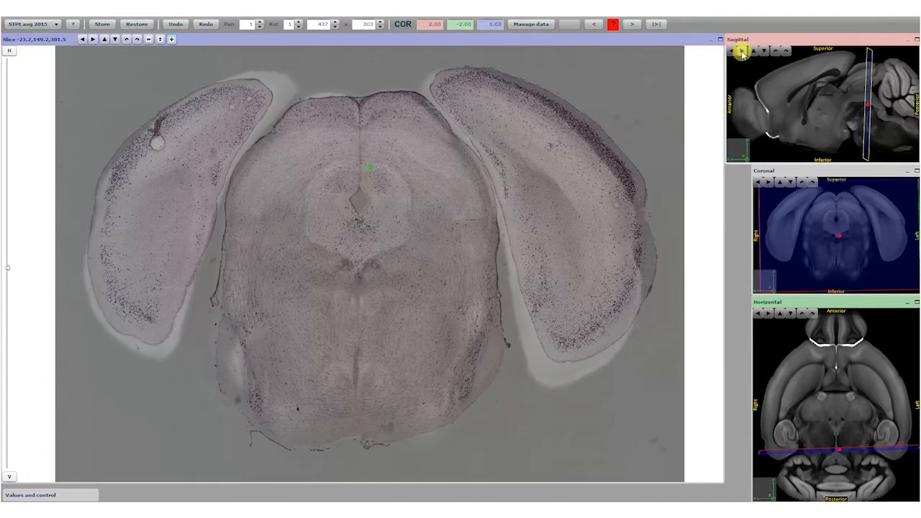
Step: Rotate the midbrain overlay in plane to 0.03, check the fit with a different transparency and store the alignment
click(128, 41)
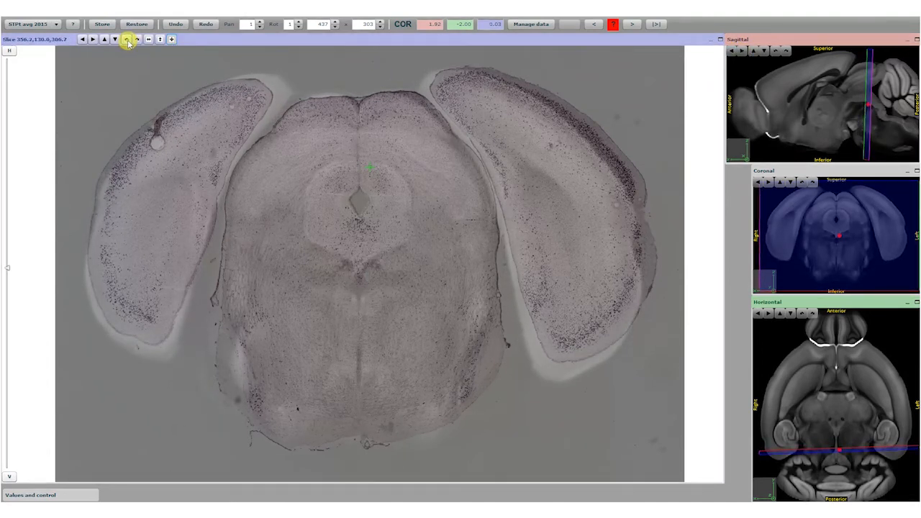
mouse_move(9, 267)
mouse_down()
mouse_move(20, 132)
mouse_move(10, 78)
mouse_move(50, 290)
mouse_move(74, 341)
mouse_move(88, 127)
mouse_move(93, 278)
mouse_move(105, 309)
mouse_move(99, 222)
mouse_up()
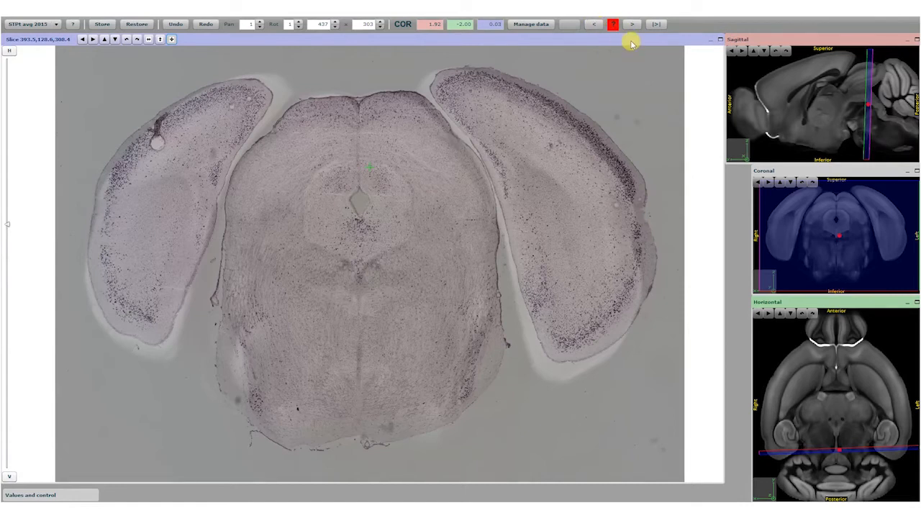
click(103, 23)
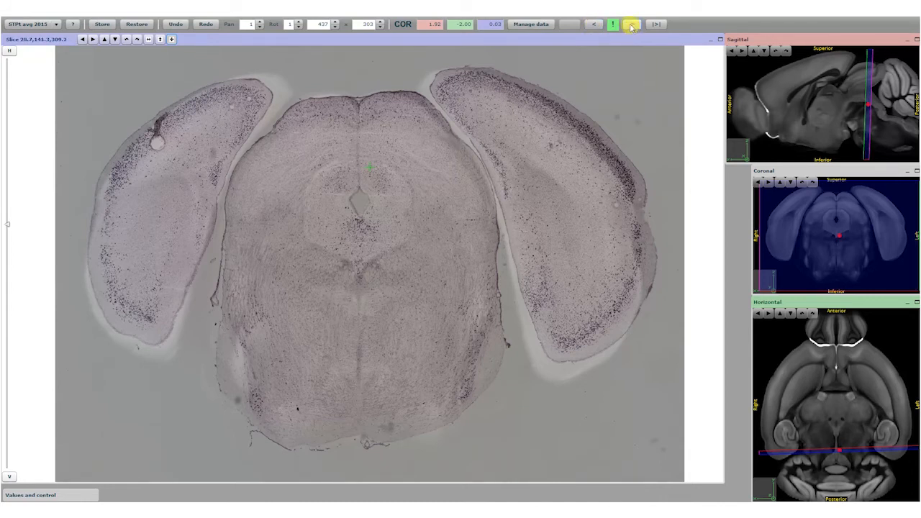
Step: Page backward and forward through the other sections to inspect how the atlas is placed on them
click(596, 25)
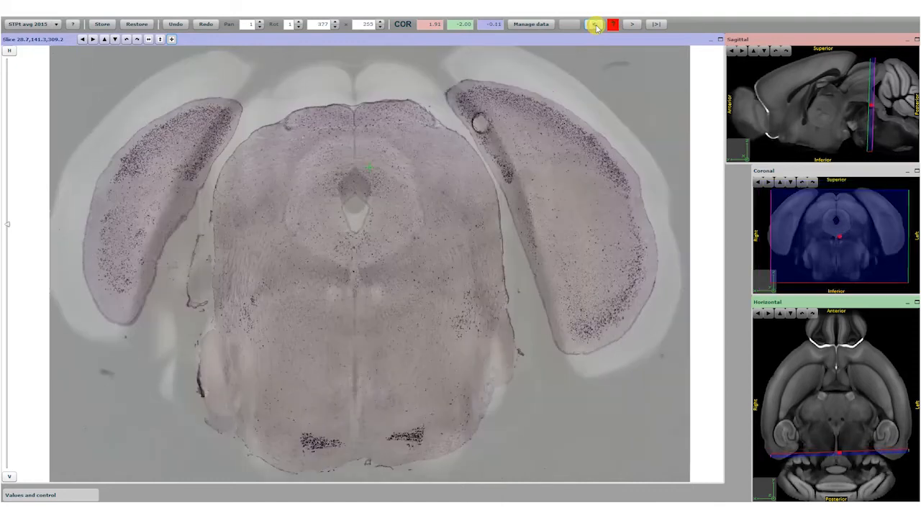
click(596, 26)
click(596, 25)
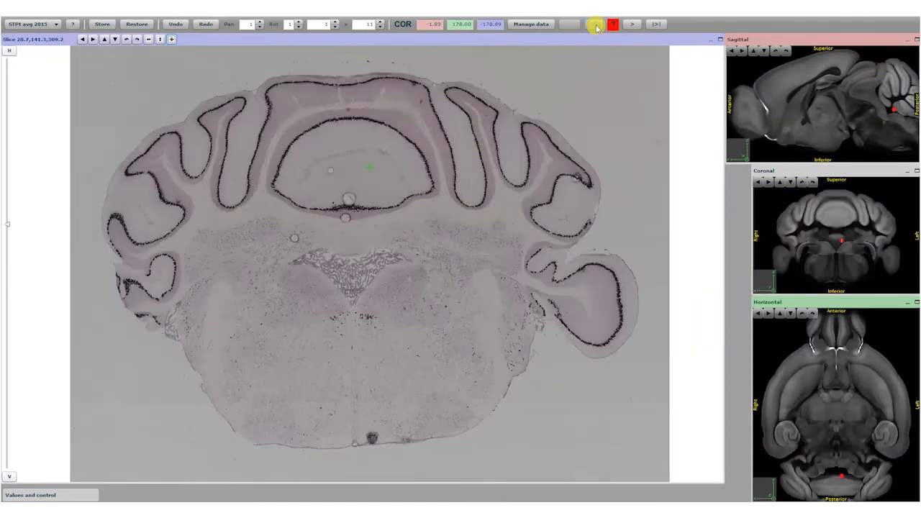
click(630, 25)
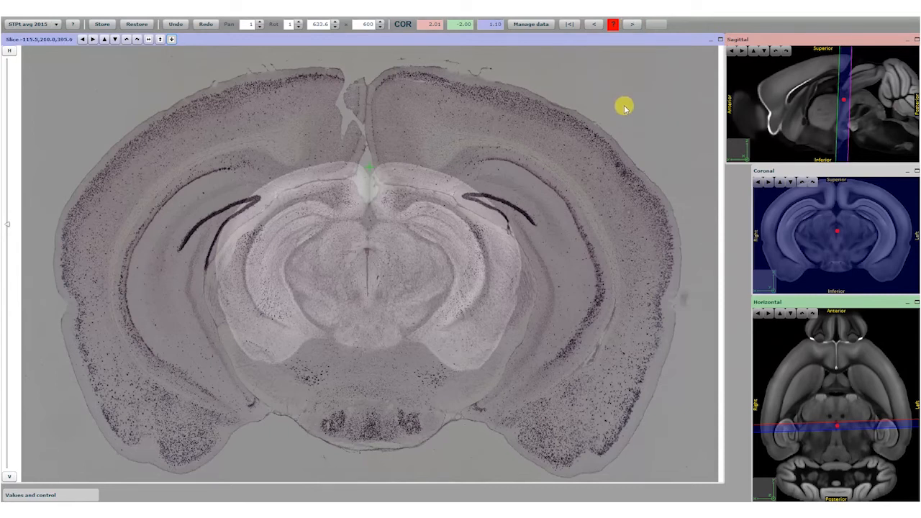
Step: Go to the next section, showing the dorsal hippocampus, and stretch and position the atlas overlay at 458 × 314
click(632, 25)
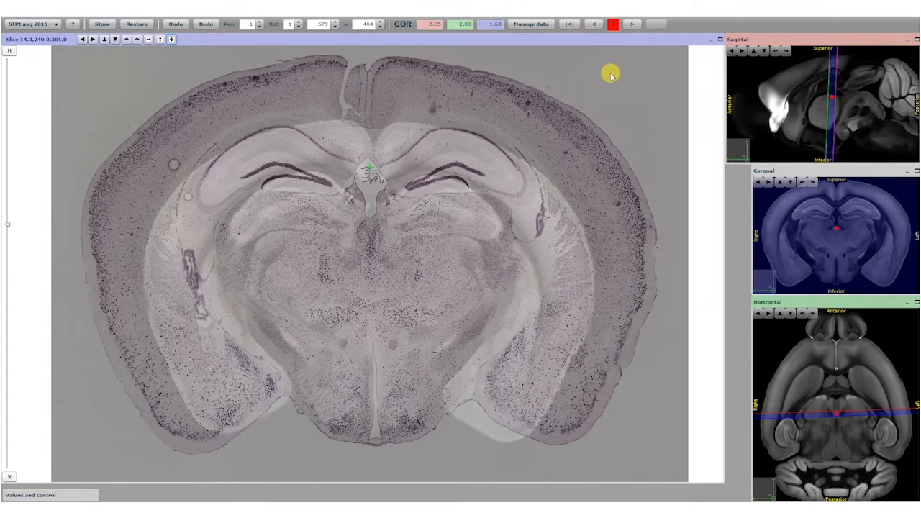
click(159, 40)
drag(374, 246, 377, 220)
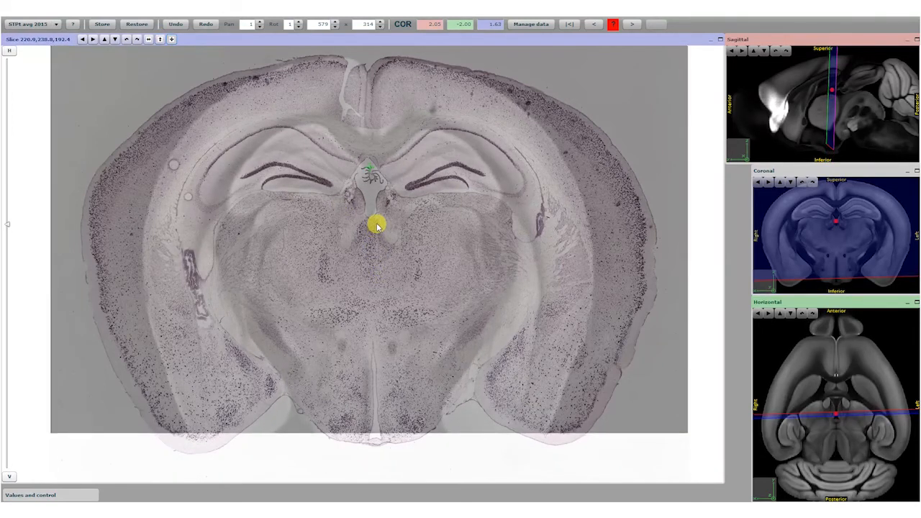
click(148, 39)
drag(273, 231, 248, 230)
drag(358, 281, 364, 273)
Step: Rotate the hippocampal section's atlas overlay to -0.37 and refine its stretch to 446 × 321
click(127, 41)
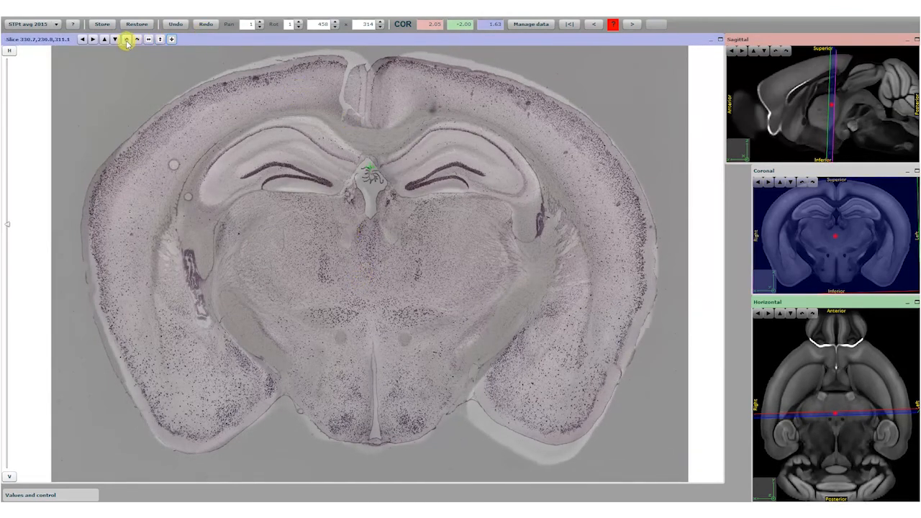
click(126, 40)
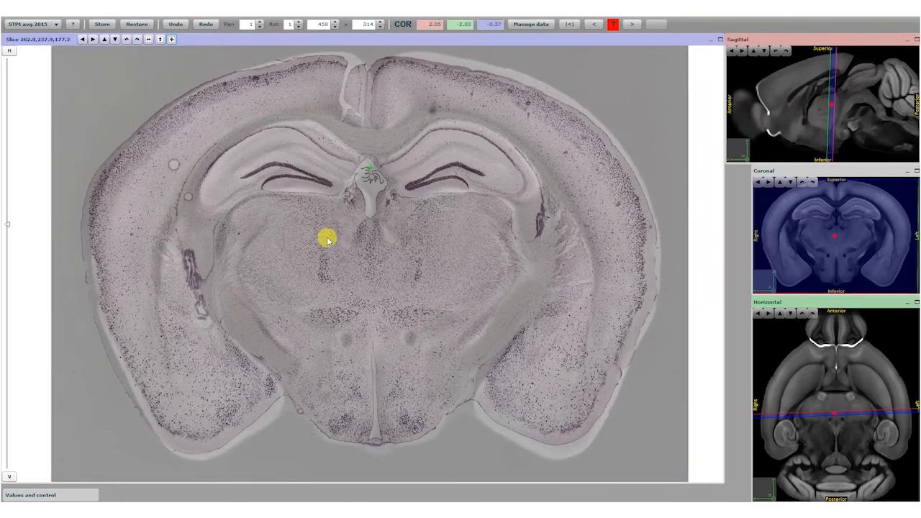
drag(405, 381, 404, 372)
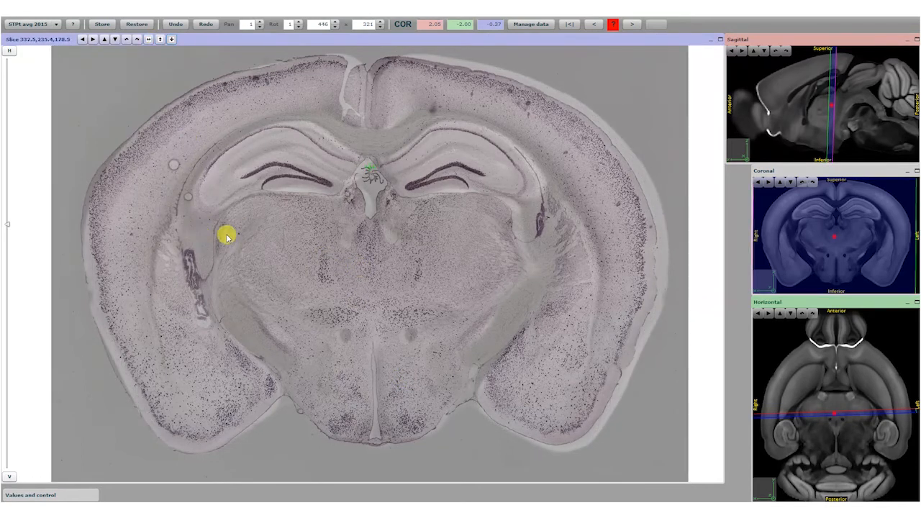
Step: Display the Nissl 2015 template as the overlay and vary its transparency to compare it with the section
drag(7, 234, 11, 264)
click(58, 24)
click(21, 44)
drag(8, 261, 101, 165)
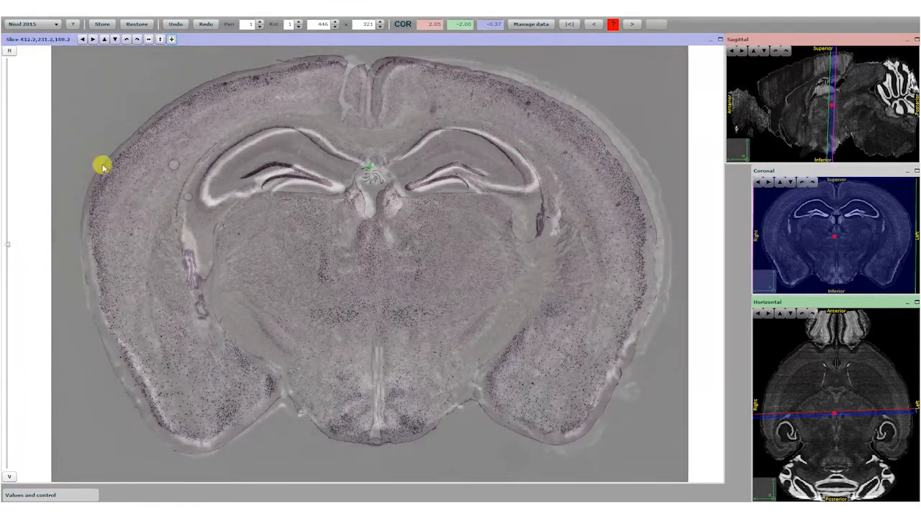
Step: View the Rainbow 2017 atlas delineations over the section and return to the STPt avg 2015 template
click(57, 25)
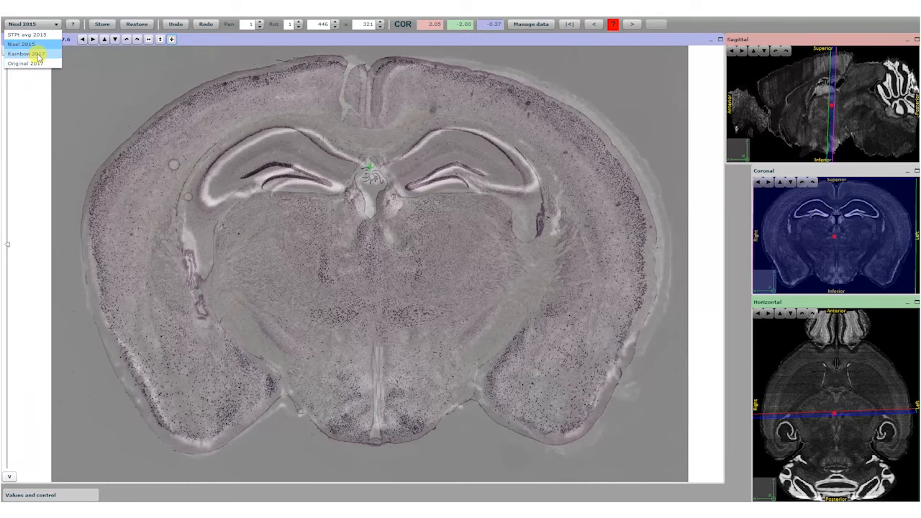
click(39, 57)
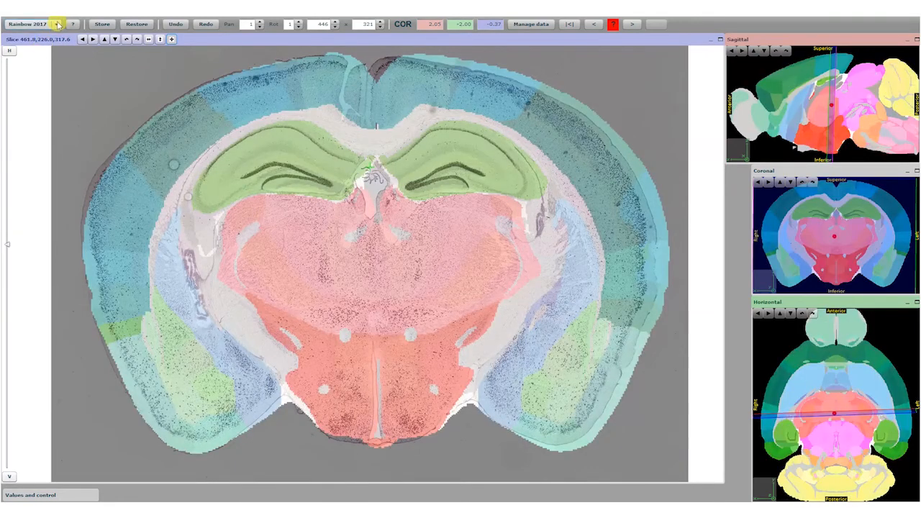
click(58, 24)
click(35, 33)
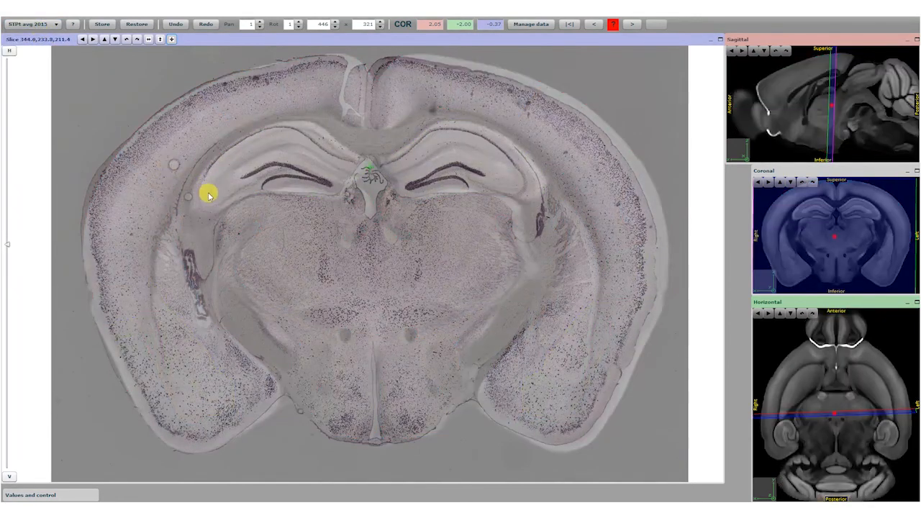
Step: Fade the STPt avg 2015 overlay in and out to check the fit, and store the hippocampal section's alignment
drag(8, 242, 10, 77)
drag(36, 113, 71, 277)
click(103, 25)
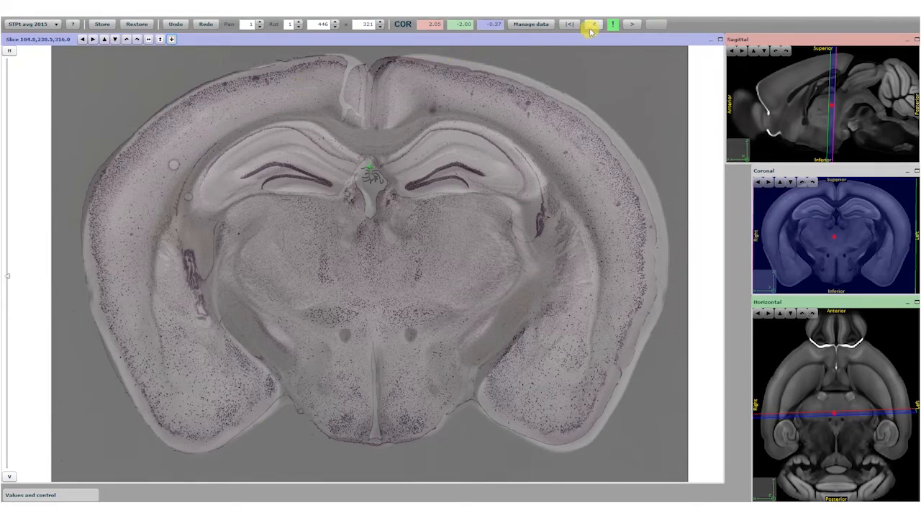
Step: Open the unregistered section posterior to the stored one, shift its atlas overlay into place, and stretch it to 462 × 283
click(631, 25)
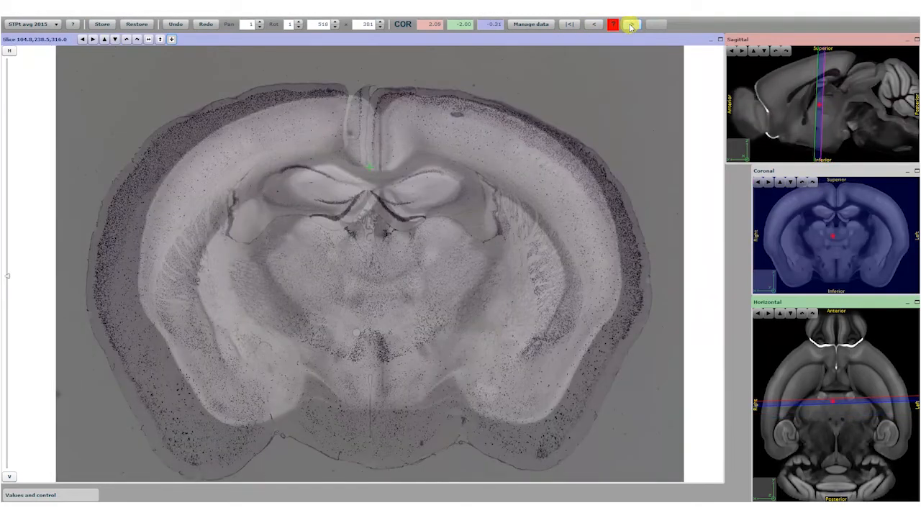
click(631, 26)
click(595, 26)
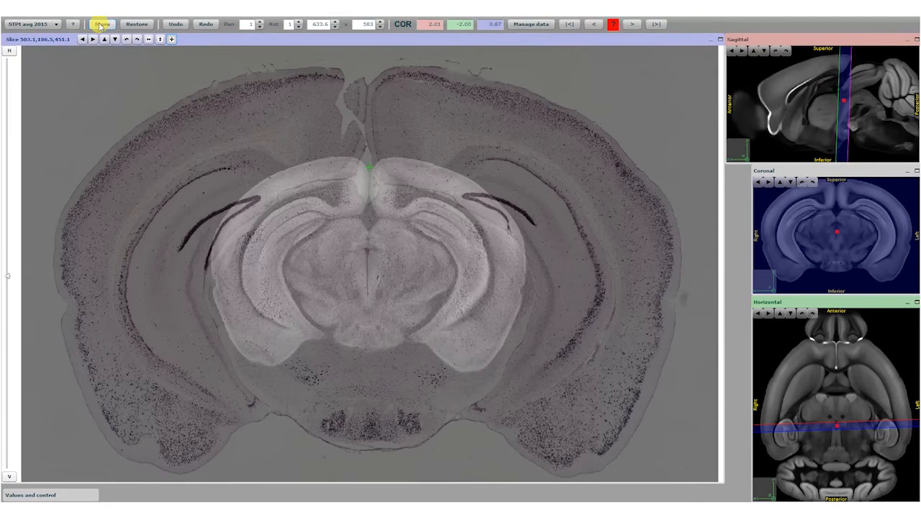
drag(341, 277, 352, 327)
click(171, 40)
drag(364, 314, 359, 233)
click(149, 40)
drag(297, 278, 428, 413)
click(159, 39)
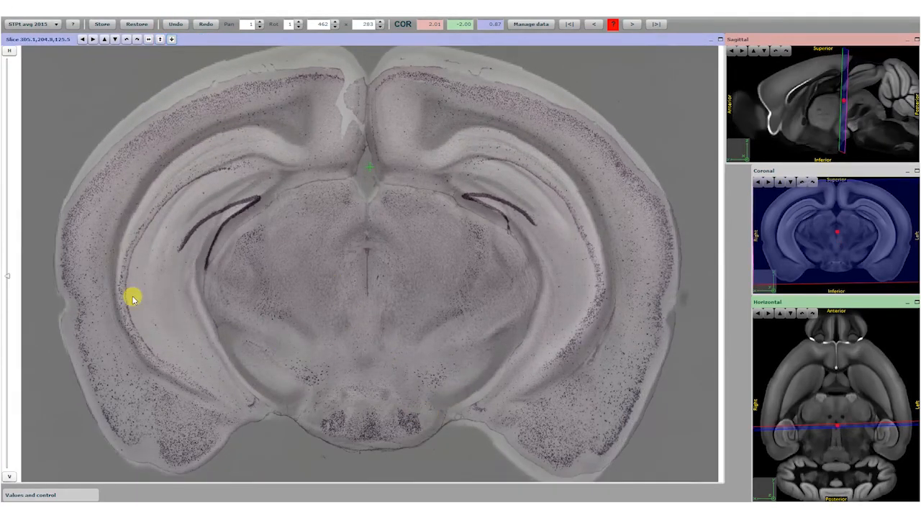
Step: Switch the posterior section's overlay to the Nissl 2015 template and vary its transparency to compare the anatomy
drag(7, 278, 50, 214)
click(54, 26)
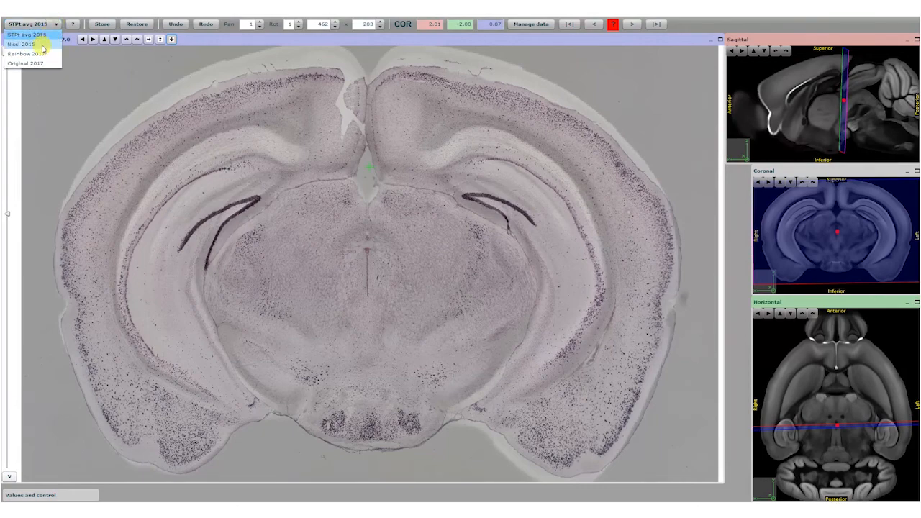
click(37, 35)
drag(9, 216, 10, 140)
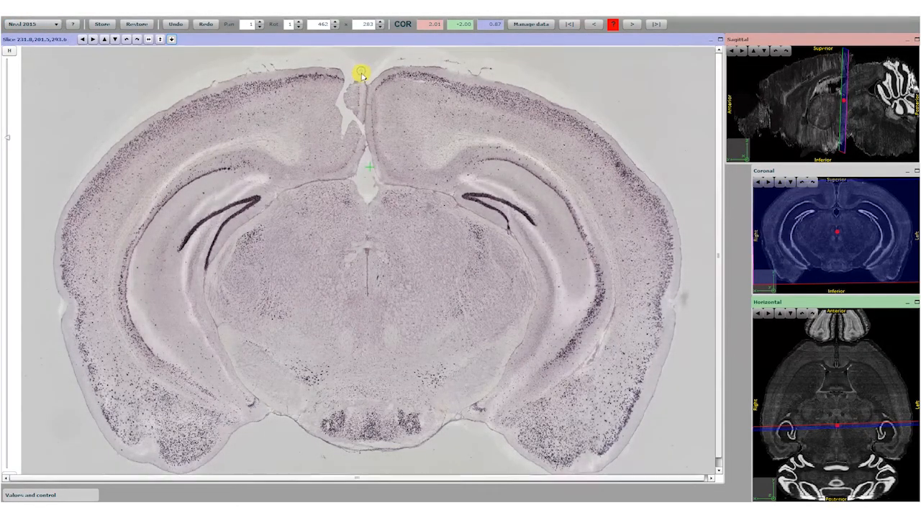
Step: Set the cutting plane's horizontal-view angle to -1.77, try a sagittal tilt of 3.00, return it to 2.01, and fade the overlay
click(811, 315)
click(803, 316)
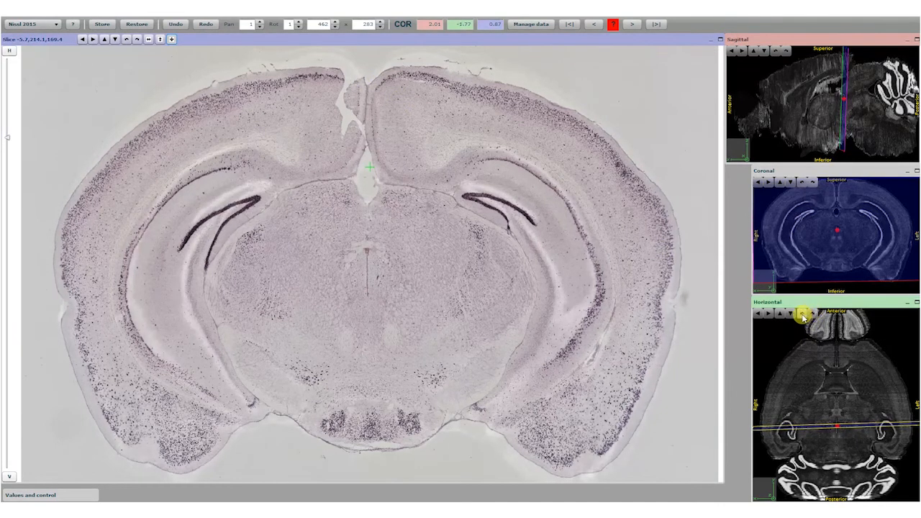
click(803, 315)
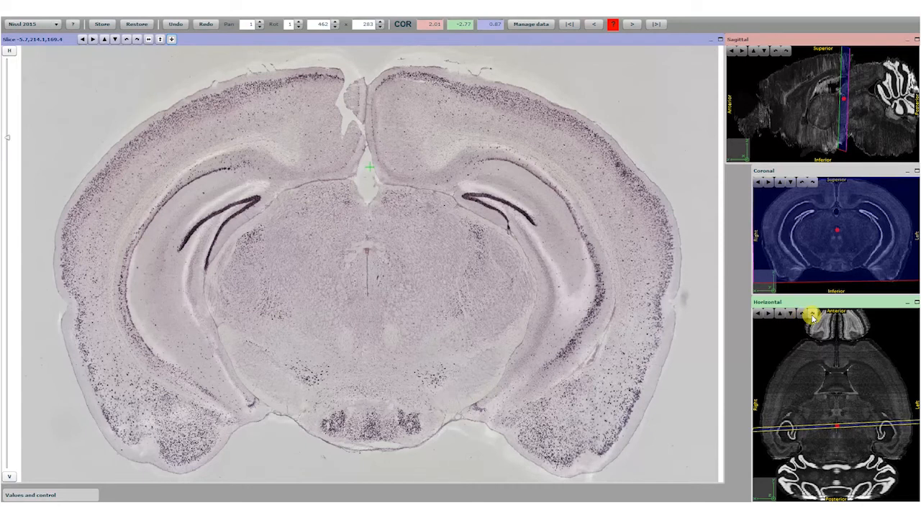
click(810, 315)
click(780, 51)
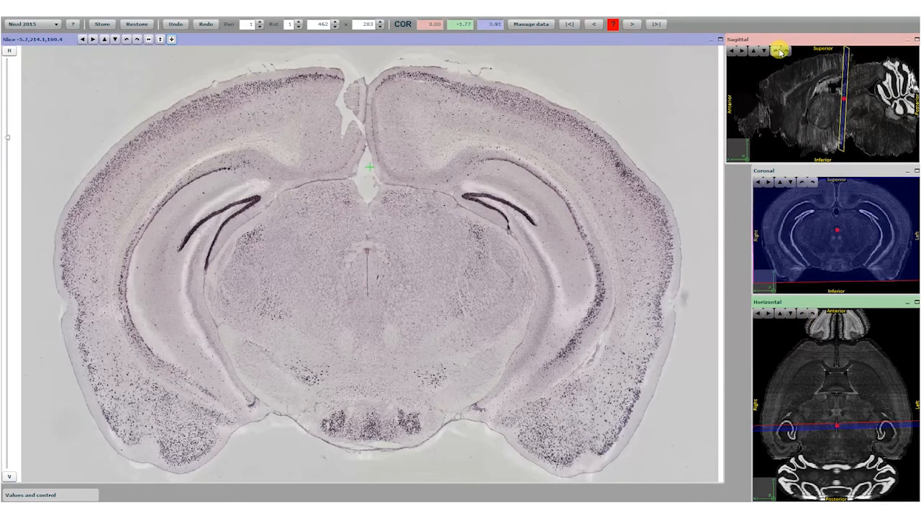
click(777, 52)
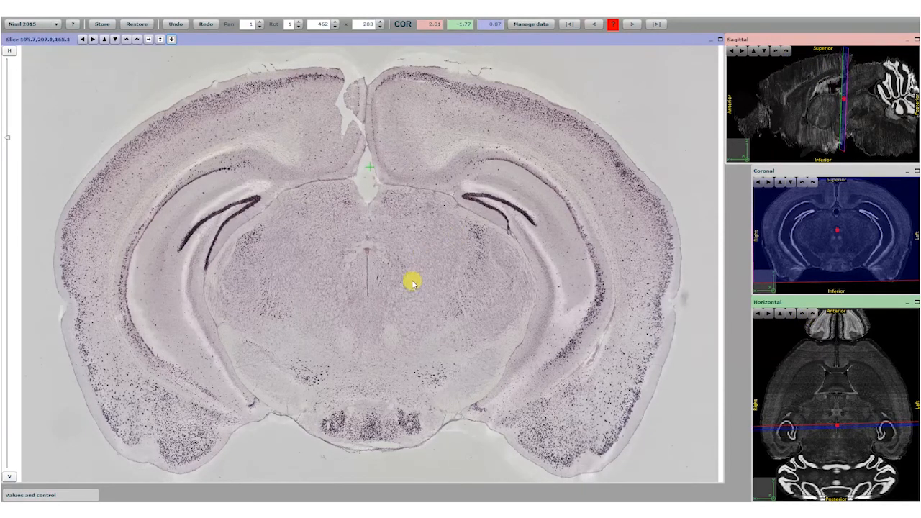
drag(7, 137, 33, 41)
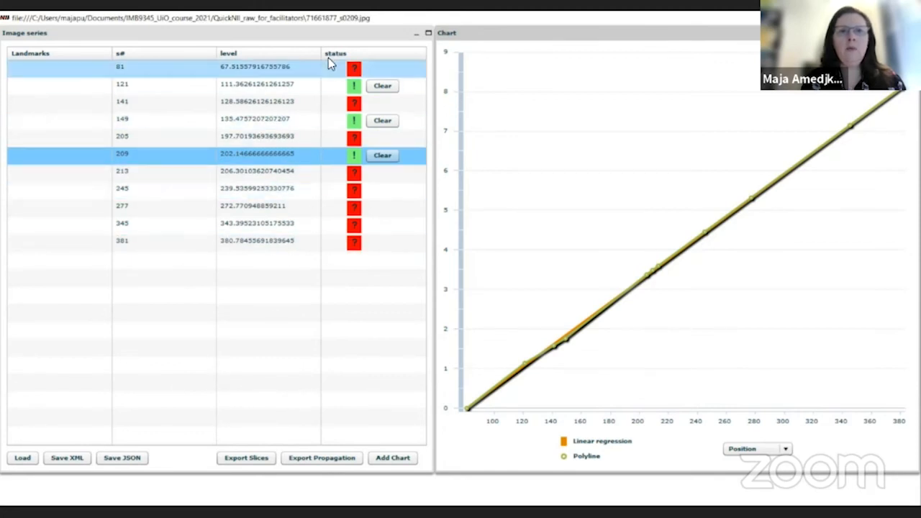
Step: Load the fully anchored series from all_anchored.xml and select section 277 in the image series list
click(23, 458)
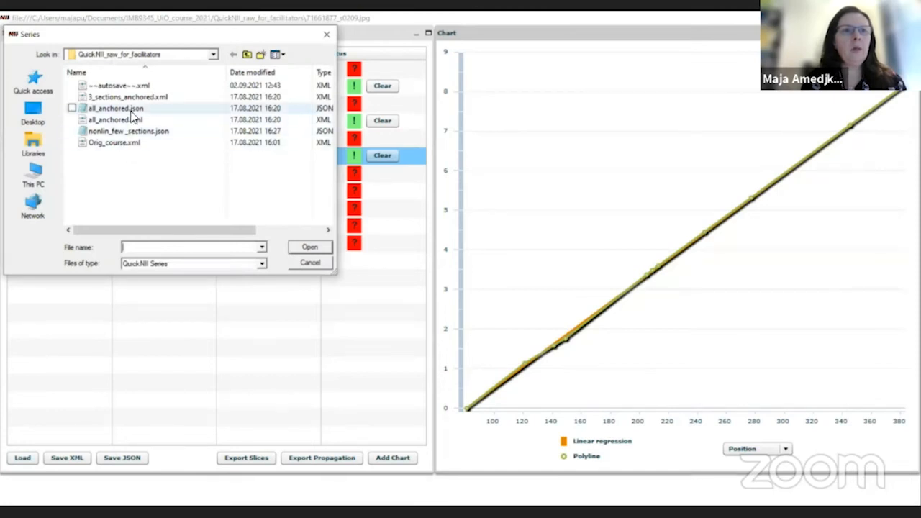
click(125, 120)
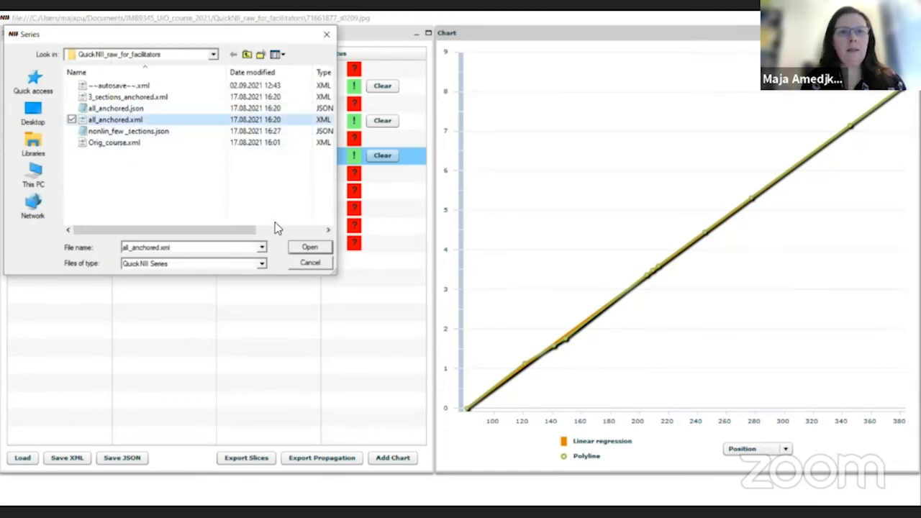
click(308, 249)
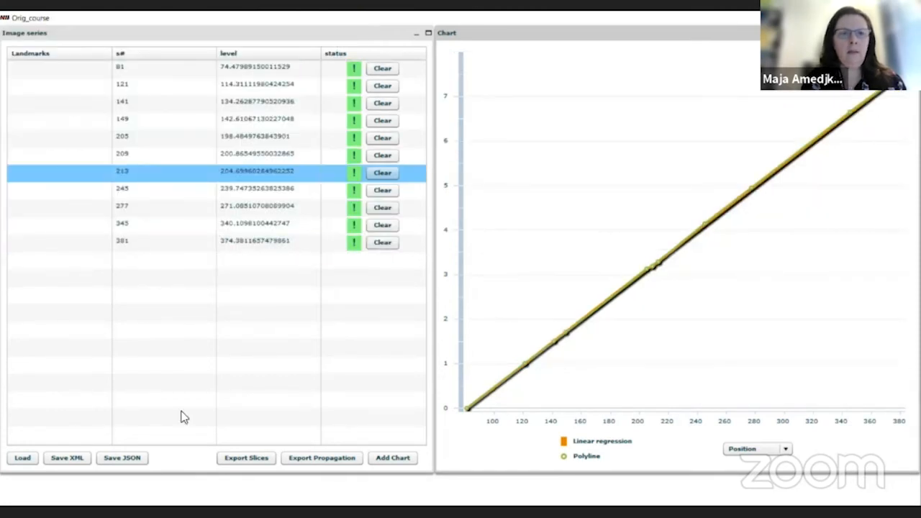
click(238, 206)
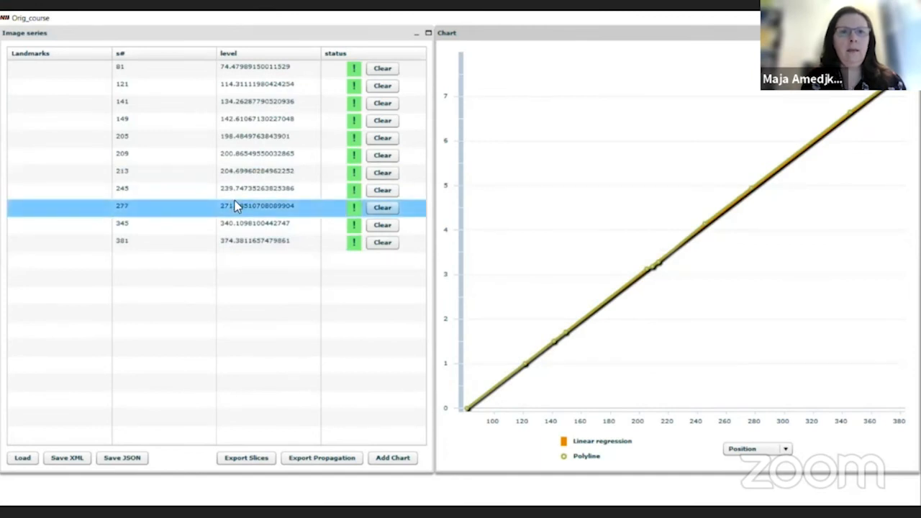
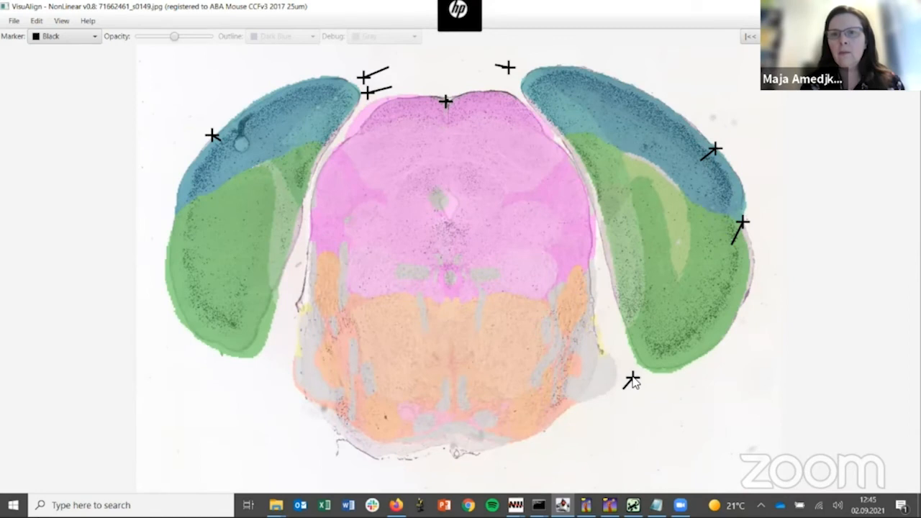
Step: Add markers on section s0149's right outer edge and lower left tip, pulling the atlas outline onto the tissue border
click(748, 278)
drag(748, 281, 753, 283)
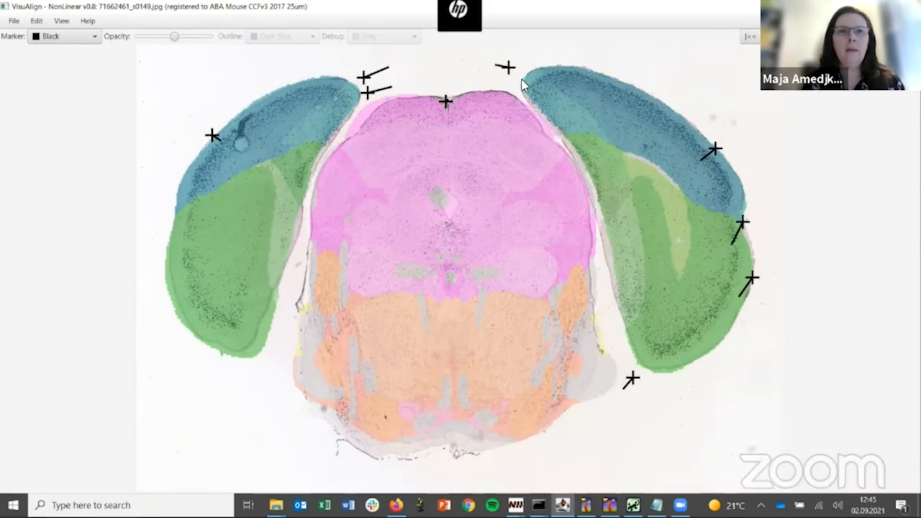
drag(175, 36, 230, 37)
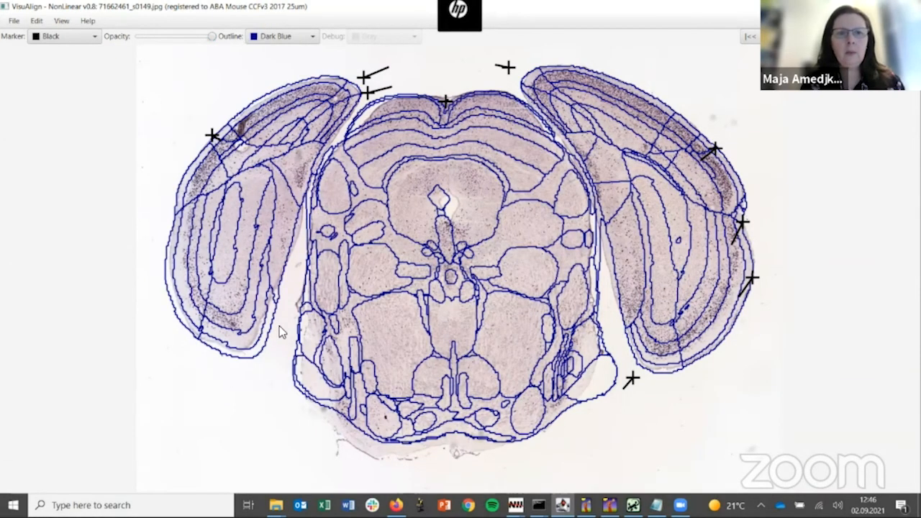
drag(271, 352, 263, 338)
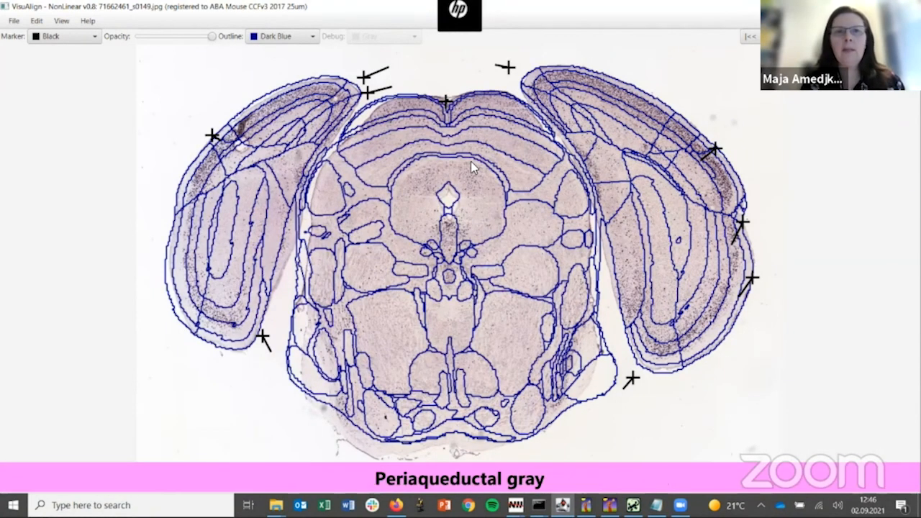
drag(212, 36, 195, 36)
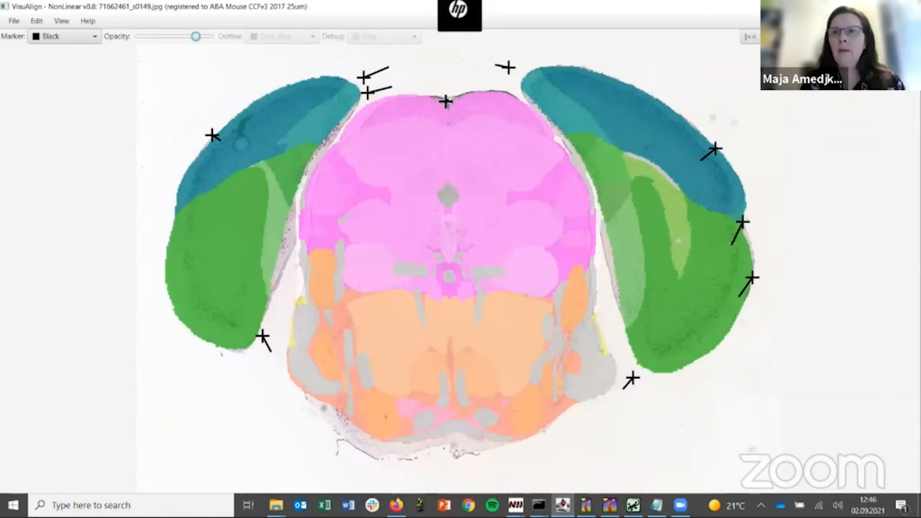
Step: Browse the series to section s0381 and compare its adjusted atlas with the tissue, first as dark blue outlines, then as a translucent overlay
click(871, 36)
click(871, 36)
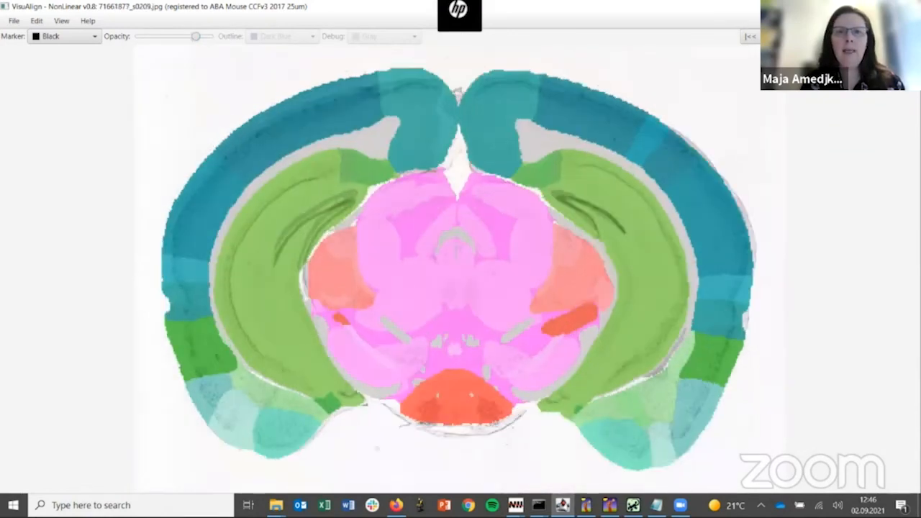
click(871, 36)
click(871, 36)
click(871, 36)
click(871, 36)
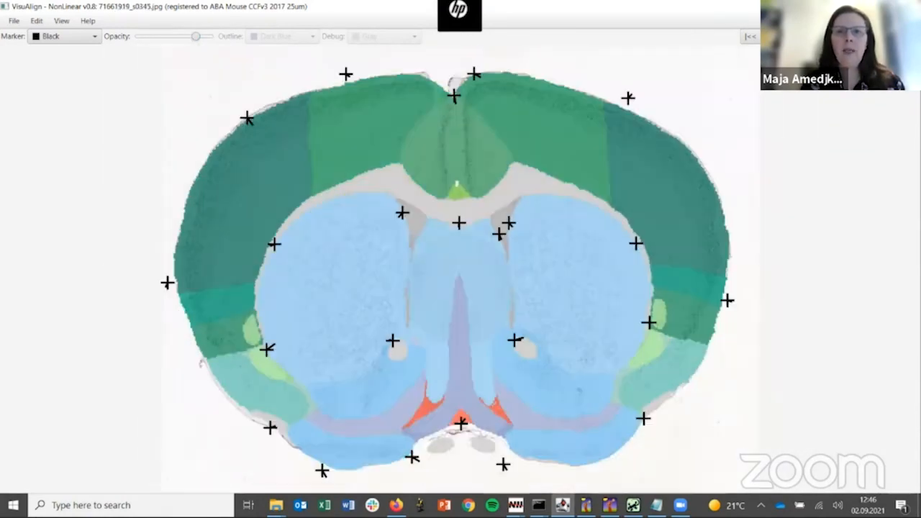
click(871, 36)
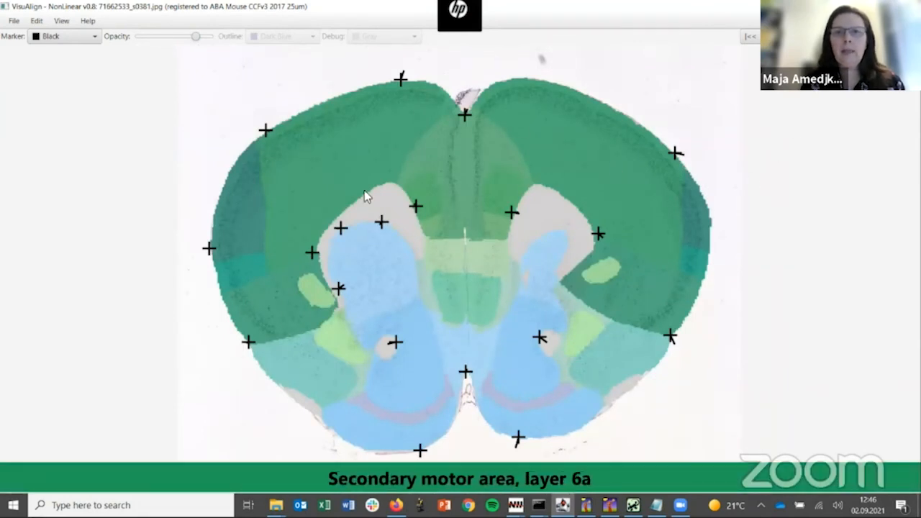
drag(197, 37, 224, 42)
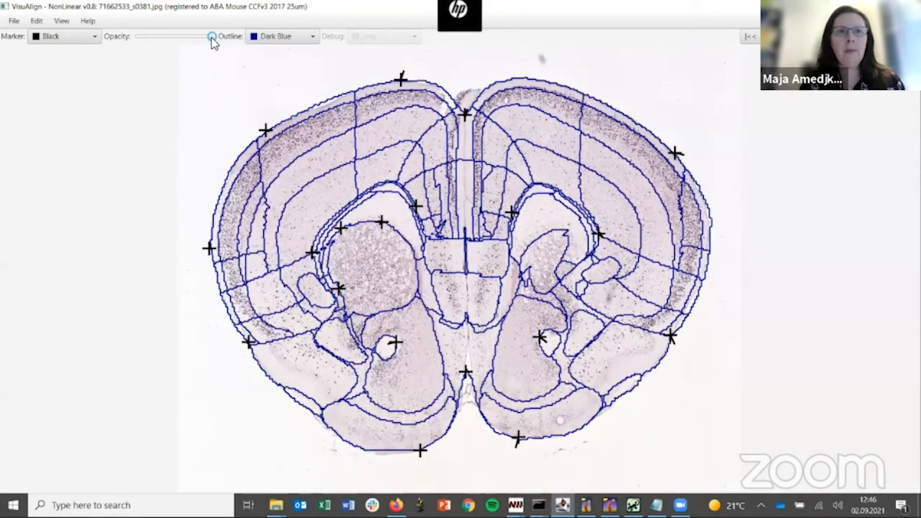
drag(213, 40, 180, 40)
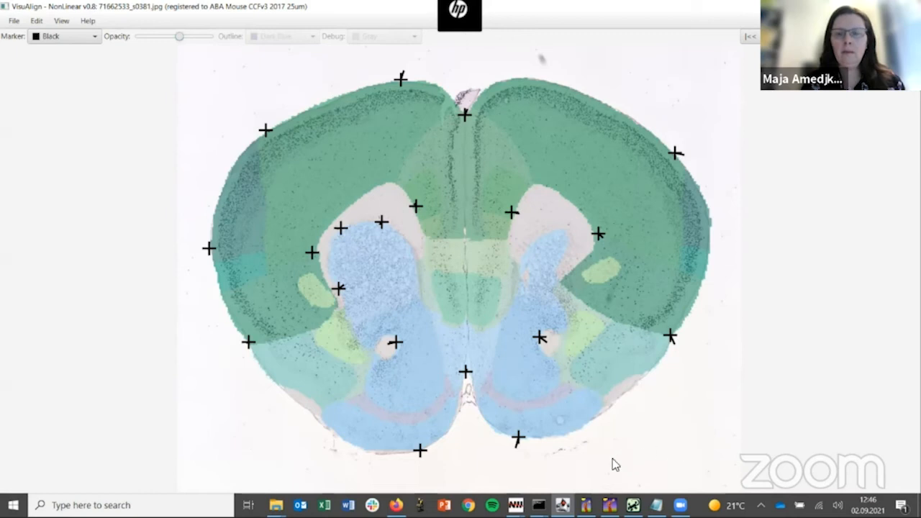
Step: Switch to ilastik
click(610, 505)
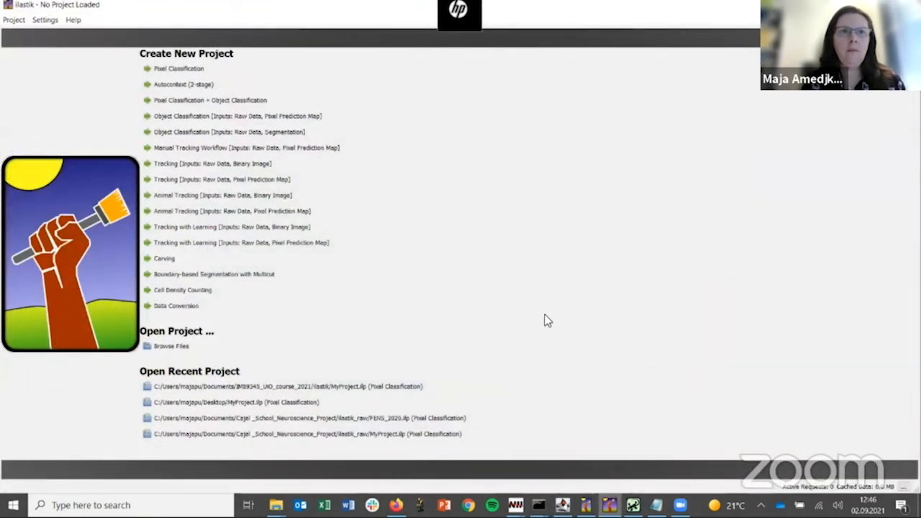
click(172, 69)
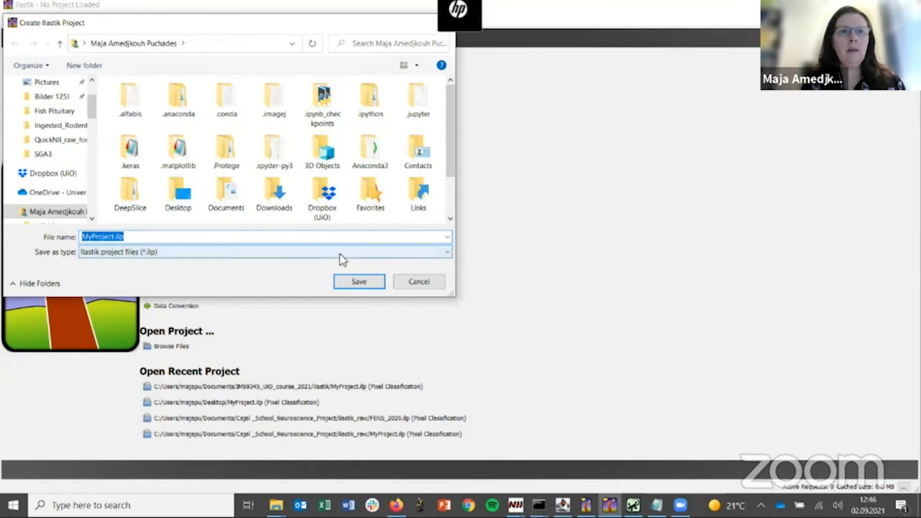
click(183, 202)
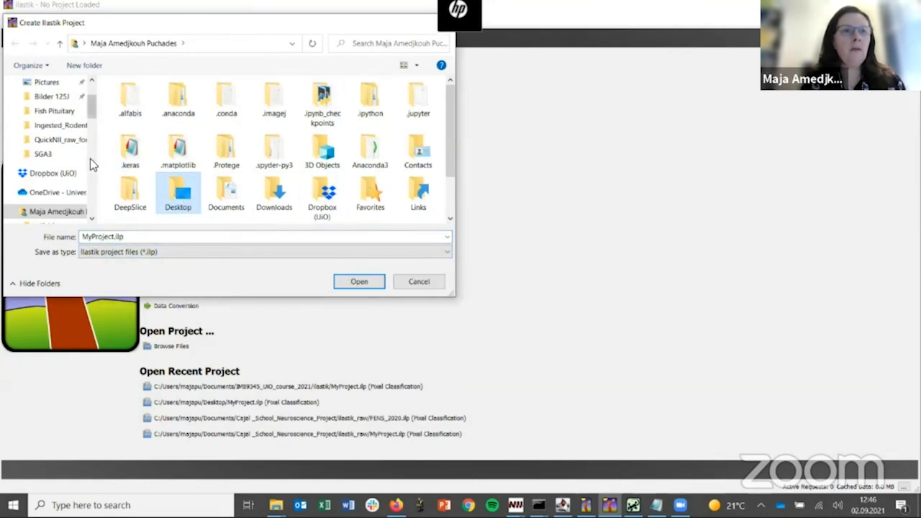
scroll(90, 159, down, 3)
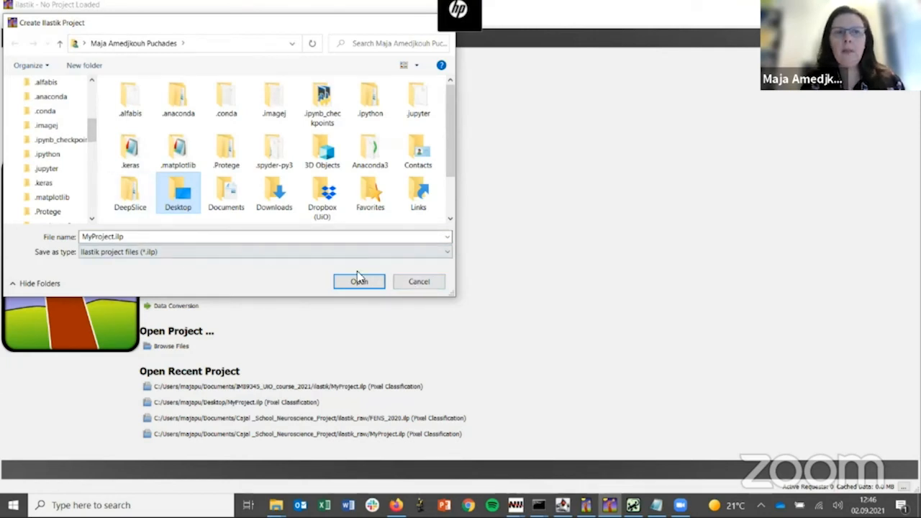
click(417, 282)
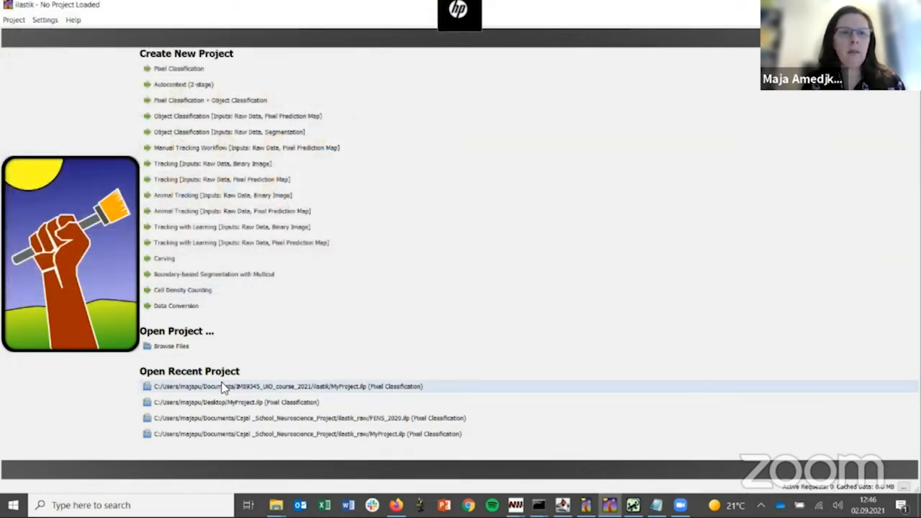
Step: Open the recent pixel classification project MyProject.ilp from the IMB9345_UiO_course_2021 folder and look through its raw data image list
click(223, 387)
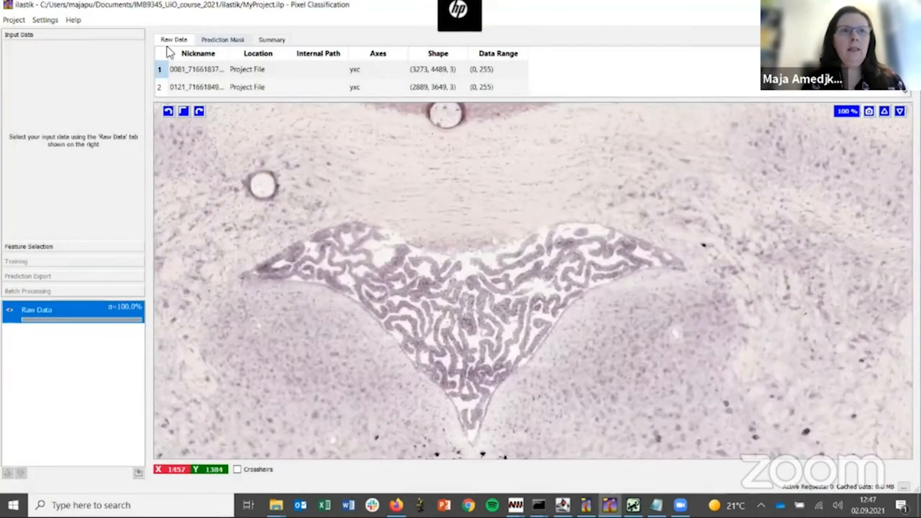
click(905, 89)
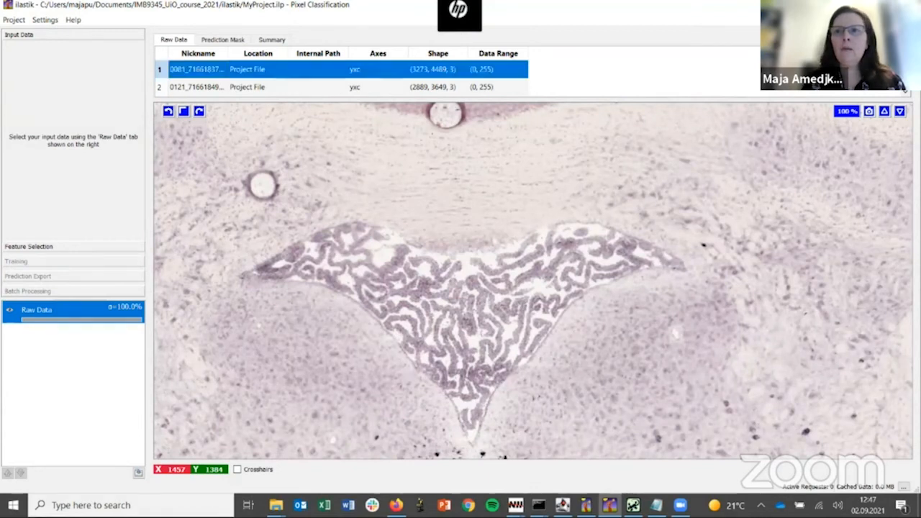
right_click(905, 89)
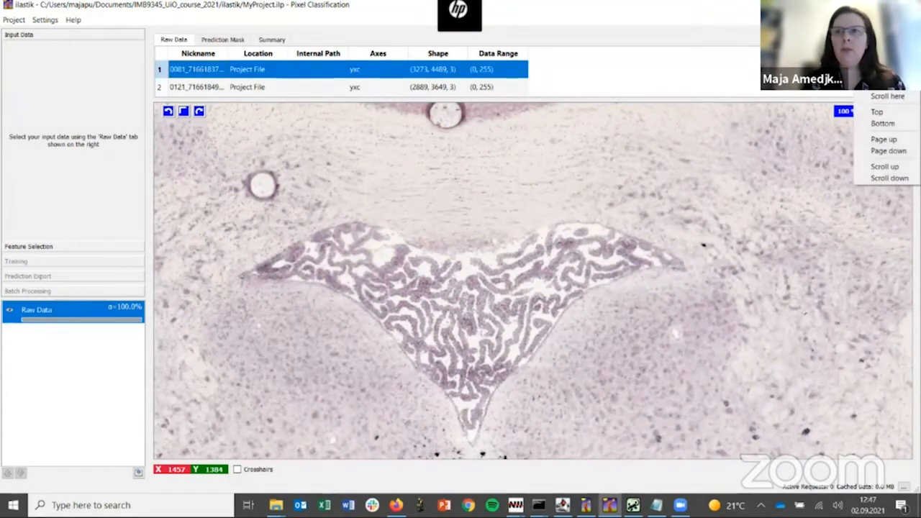
click(882, 123)
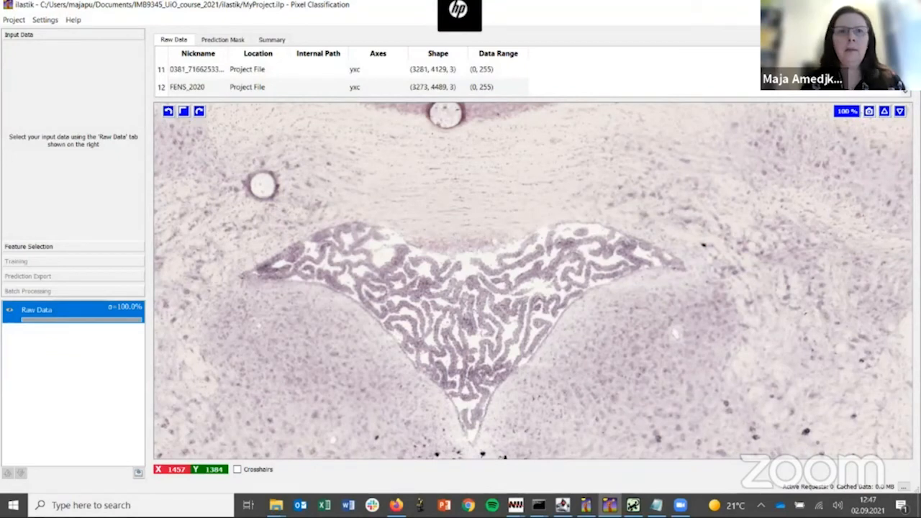
scroll(216, 77, up, 4)
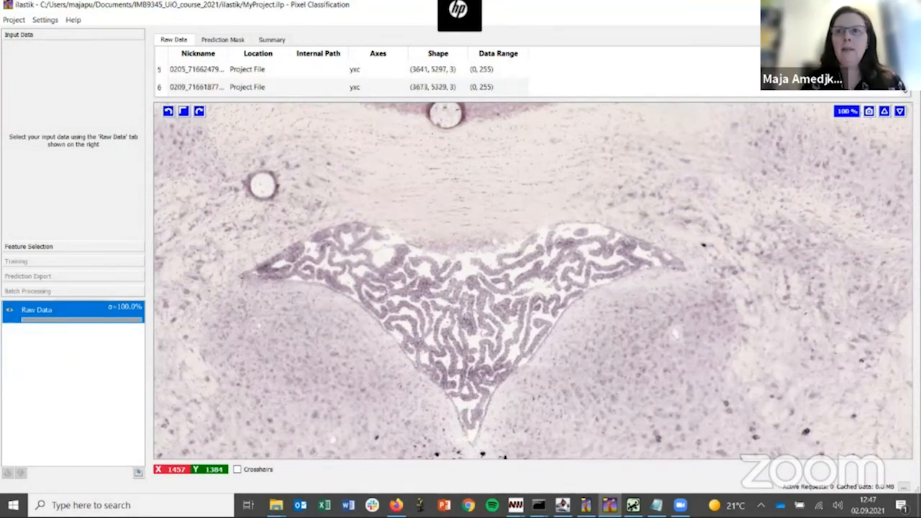
Step: Select features: color/intensity at sigma 0.30, 0.70, 1.00, 1.60, 3.50, 10.00, edge at 3.50, 10.00, and texture at 1.00, 1.60, 5.00
click(25, 246)
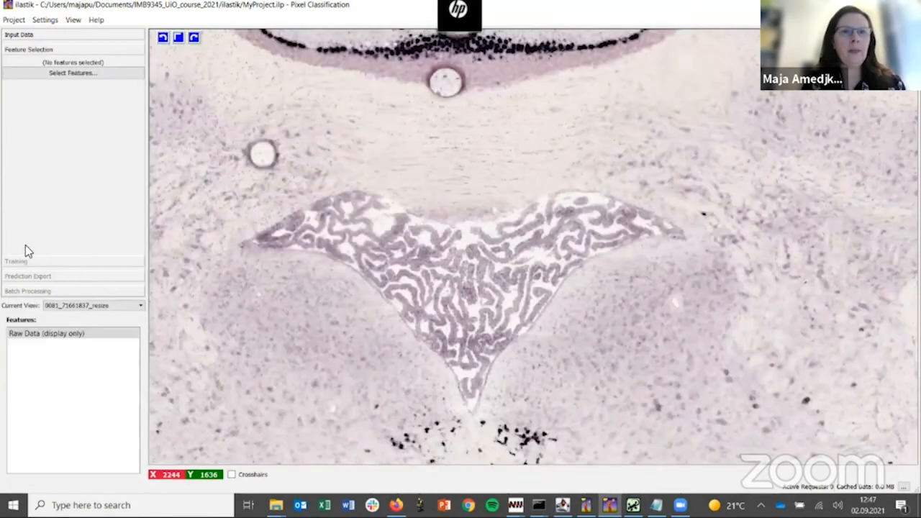
click(74, 77)
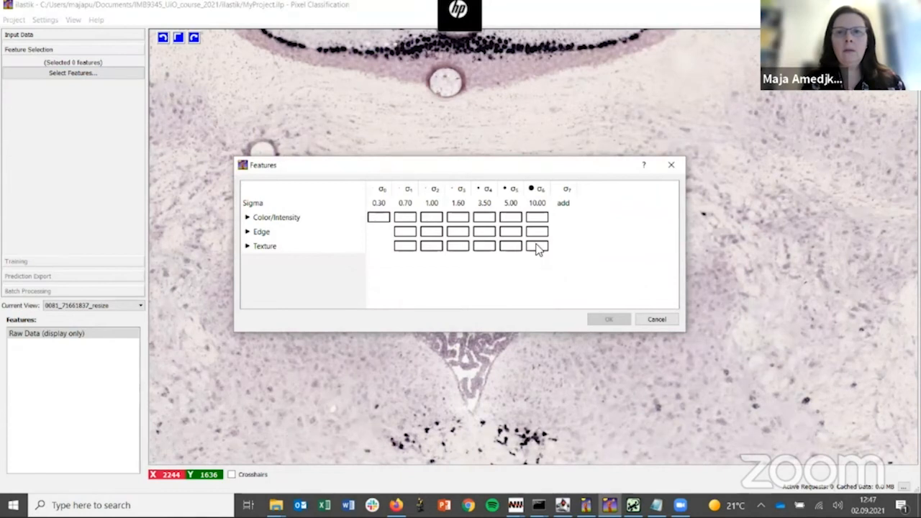
click(377, 217)
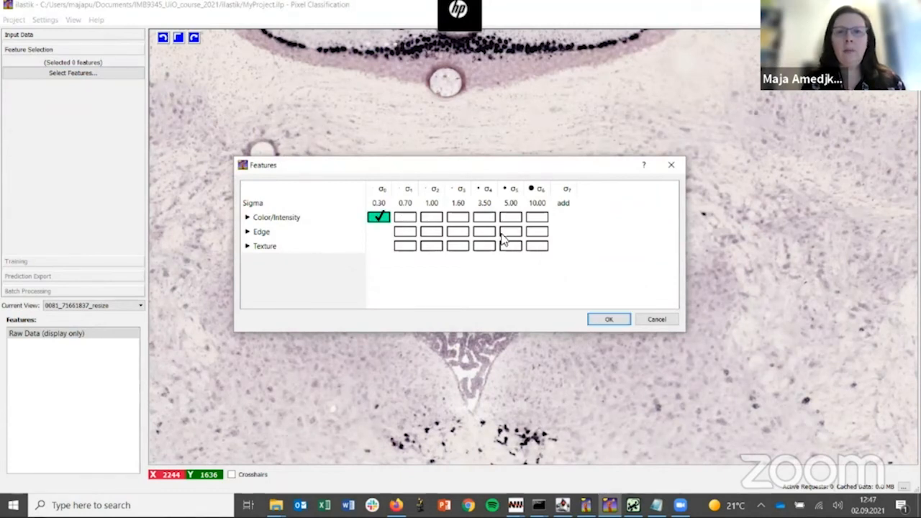
click(405, 218)
click(431, 217)
click(457, 217)
click(484, 217)
click(484, 231)
click(453, 247)
click(431, 246)
click(511, 246)
click(538, 230)
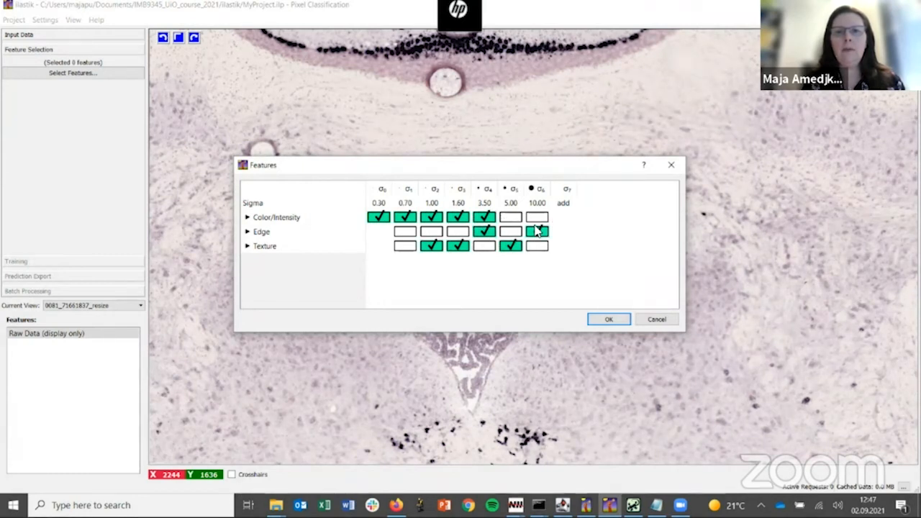
click(609, 320)
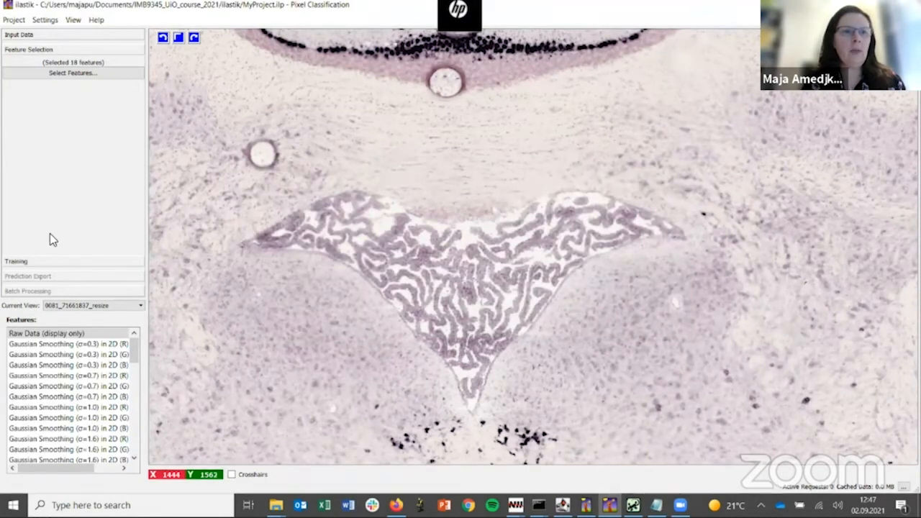
Step: Open the training stage and rename the two labels as background and cell
click(15, 261)
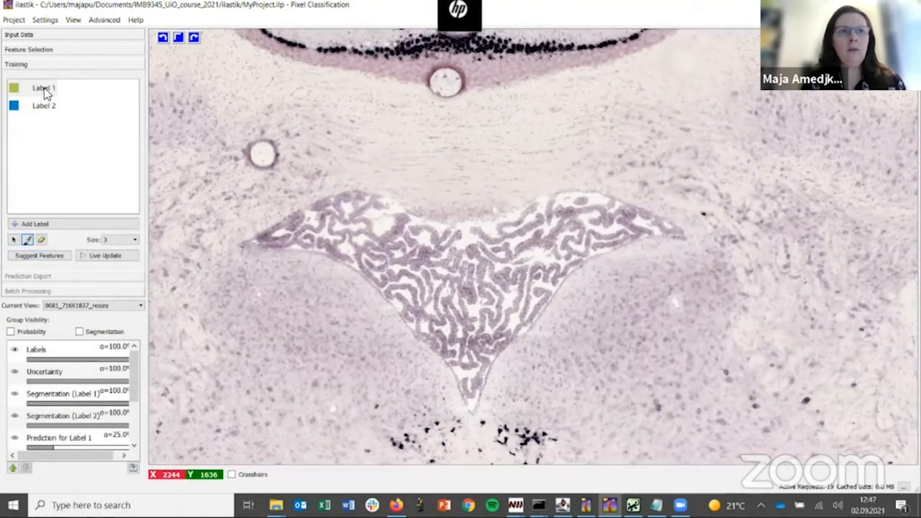
double_click(46, 89)
text(background)
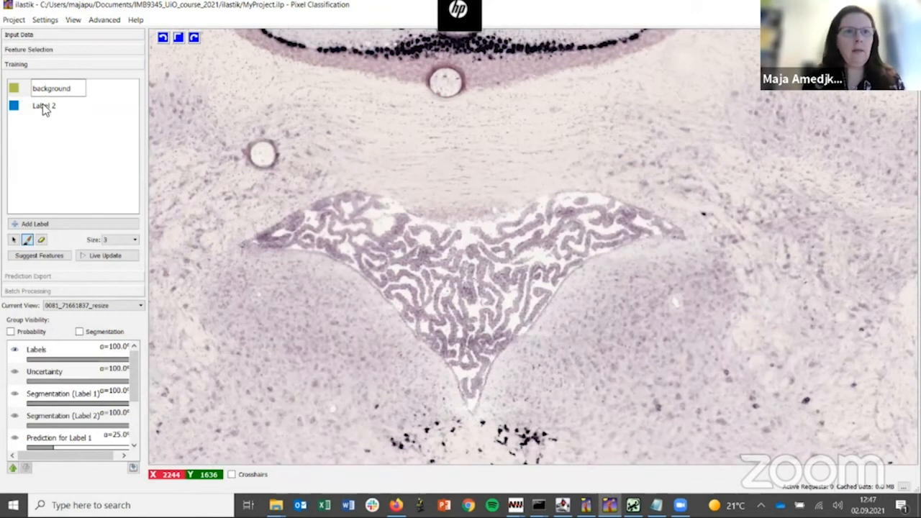
double_click(44, 106)
text(cell)
Step: Paint a short diagonal stroke with the background label through the pale tissue beside the ventricle's lower tip, using brush size 3
click(16, 91)
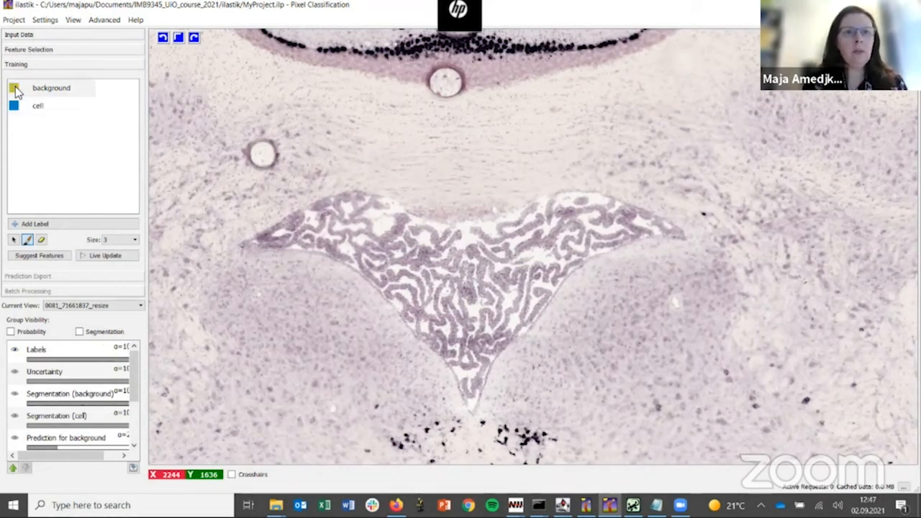
click(27, 241)
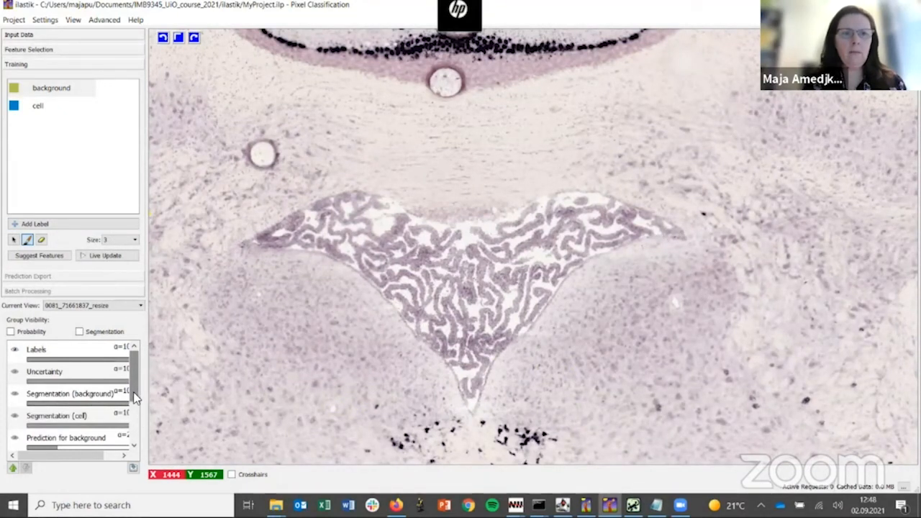
scroll(135, 398, down, 1)
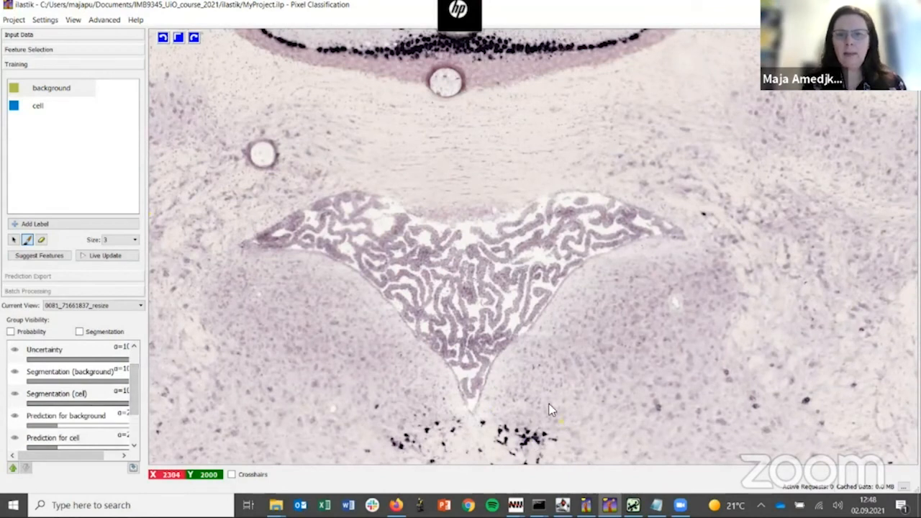
drag(530, 389, 597, 413)
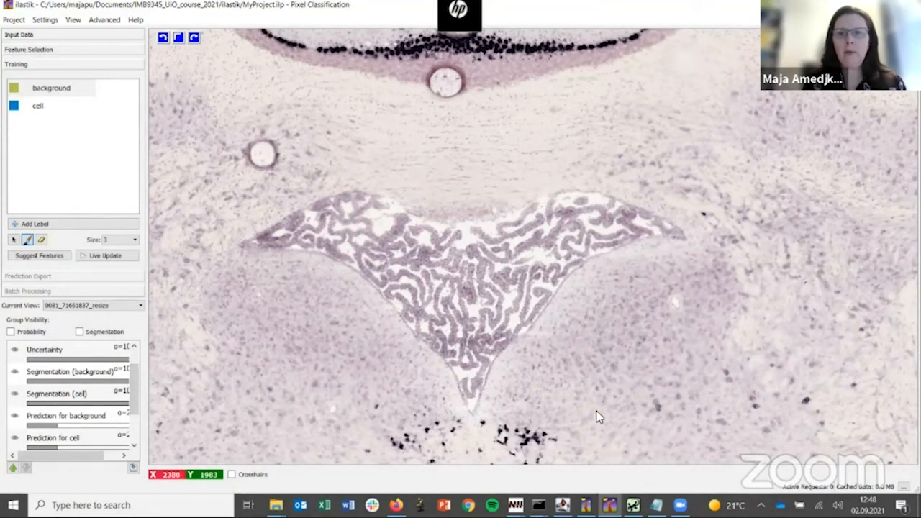
Step: Mark several dark labelled cells on both sides below the ventricle's lower tip with the cell label, using brush size 3
click(37, 105)
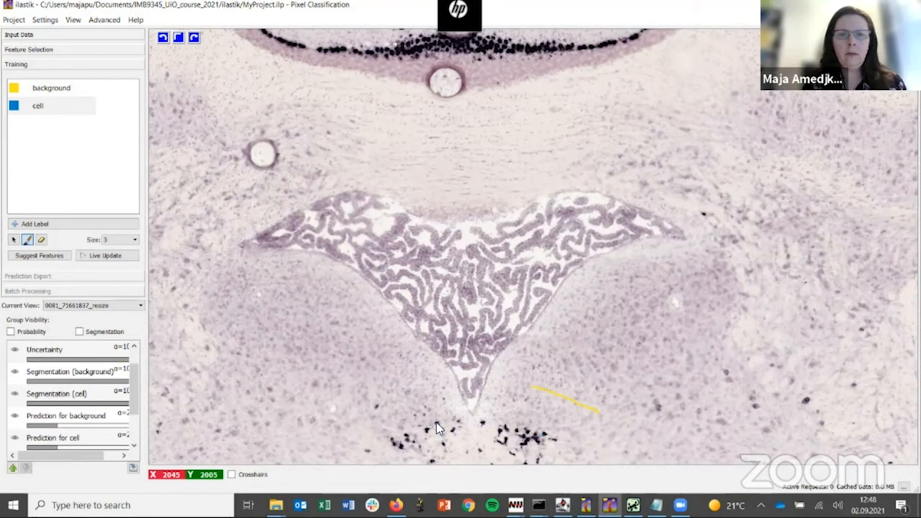
drag(135, 397, 134, 422)
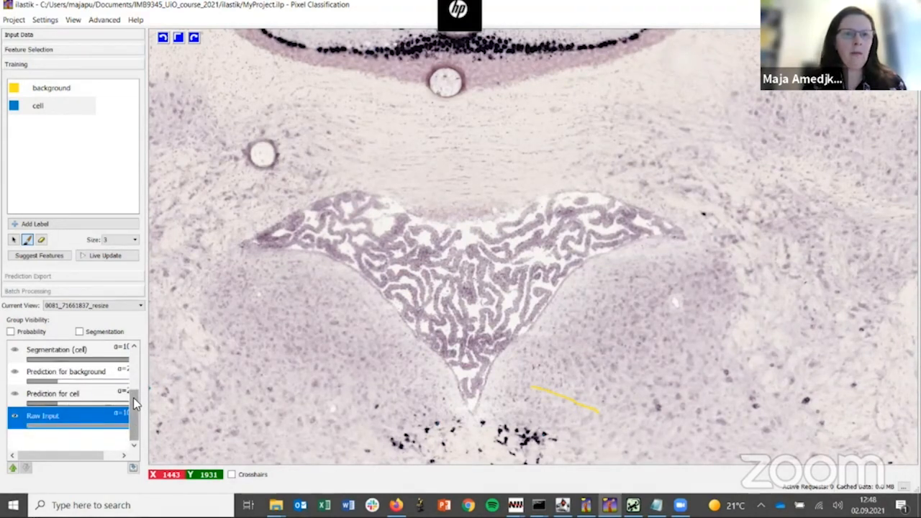
scroll(324, 339, up, 3)
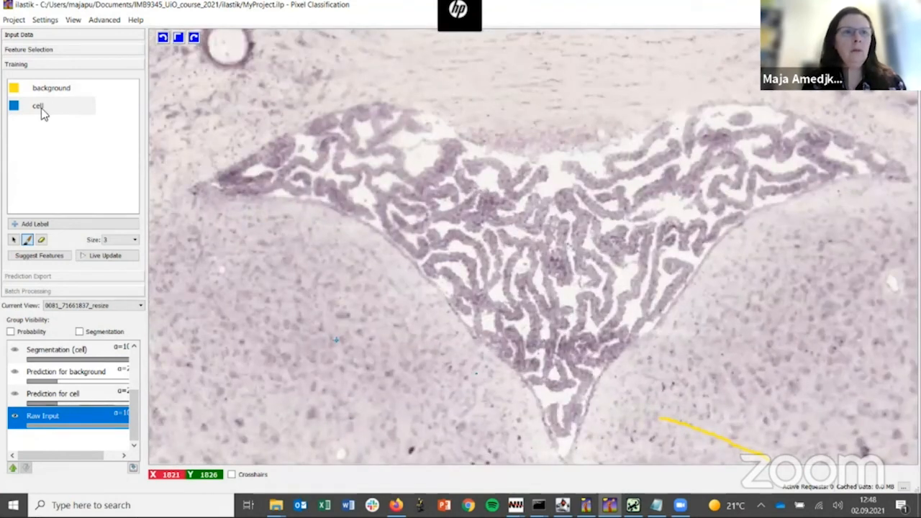
click(13, 240)
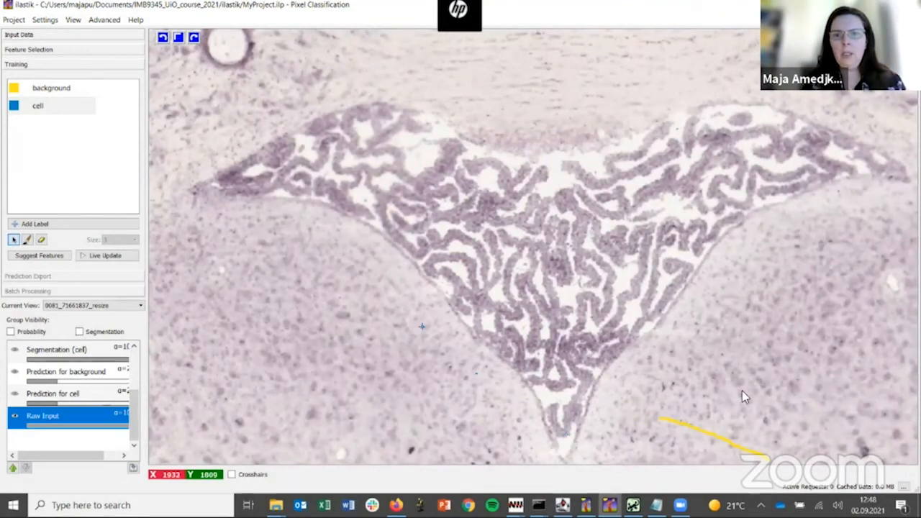
scroll(683, 310, down, 3)
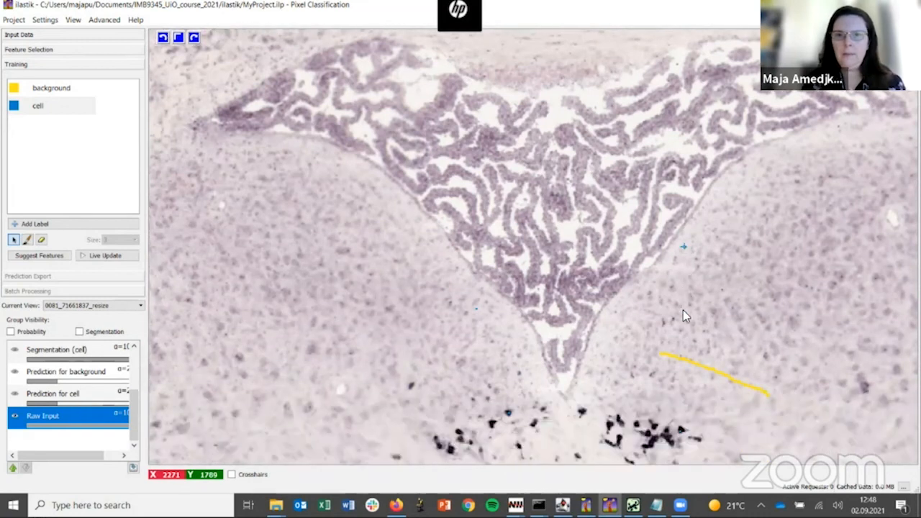
scroll(683, 311, down, 10)
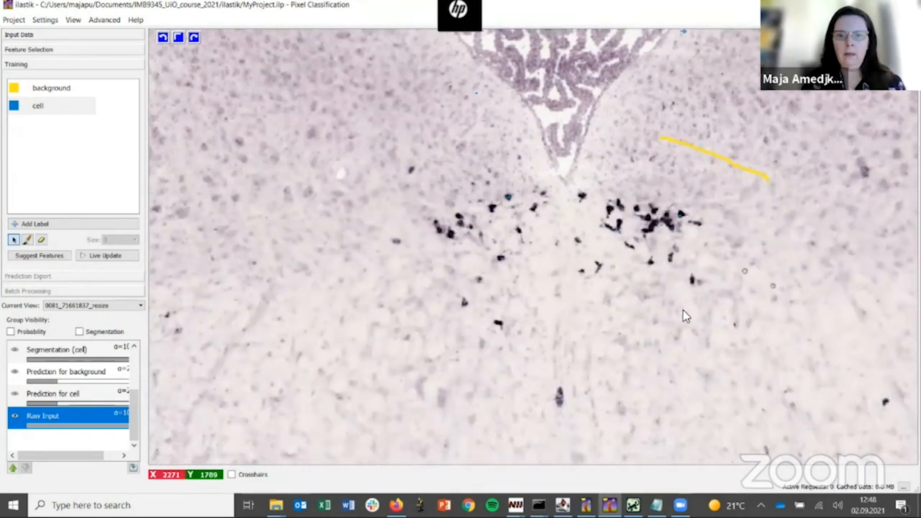
scroll(683, 310, up, 5)
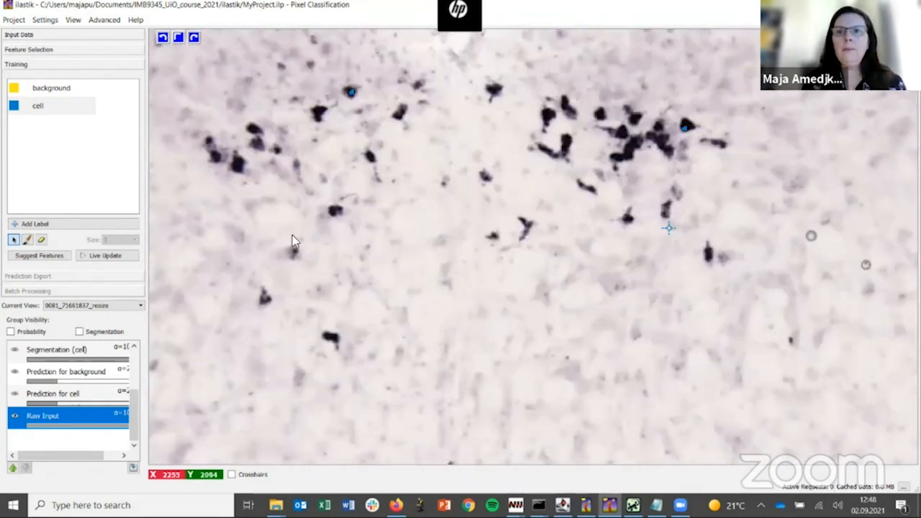
click(26, 241)
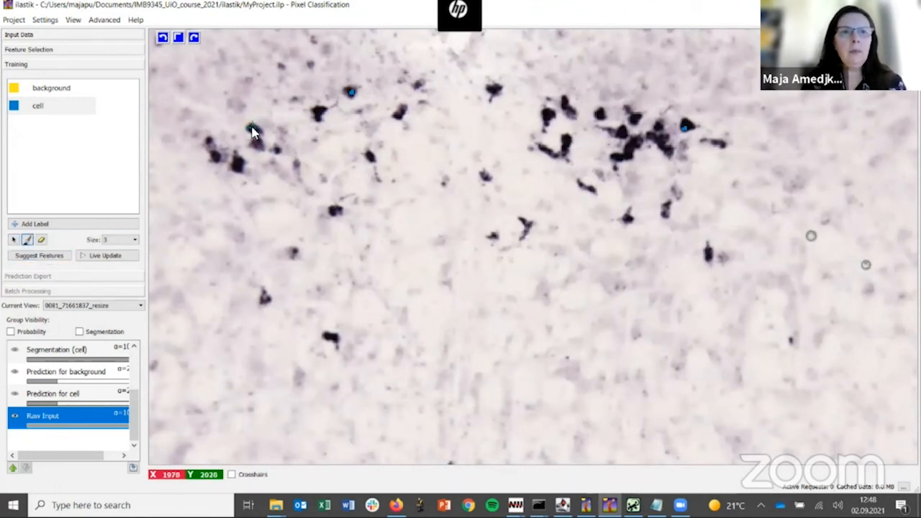
drag(232, 159, 237, 172)
drag(250, 126, 254, 131)
Step: Turn on live update and toggle the background and cell prediction overlays to compare them with the raw section image
click(106, 256)
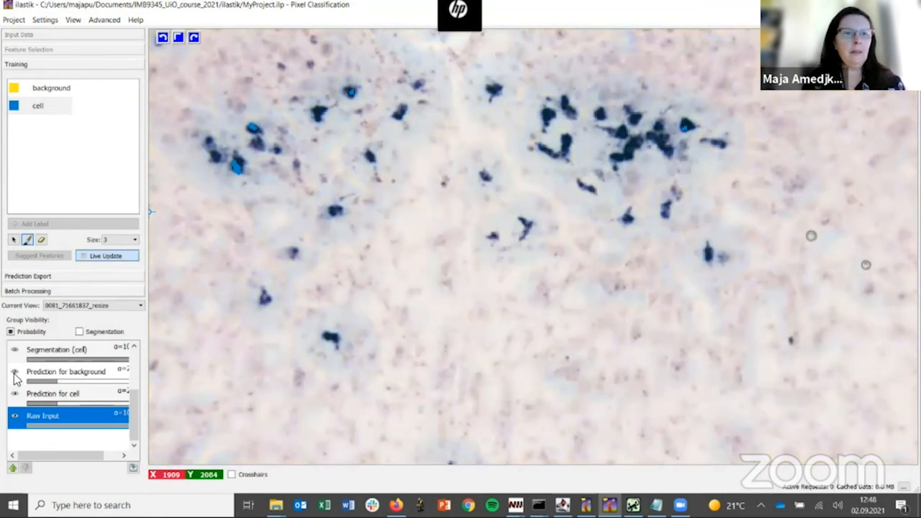
click(15, 395)
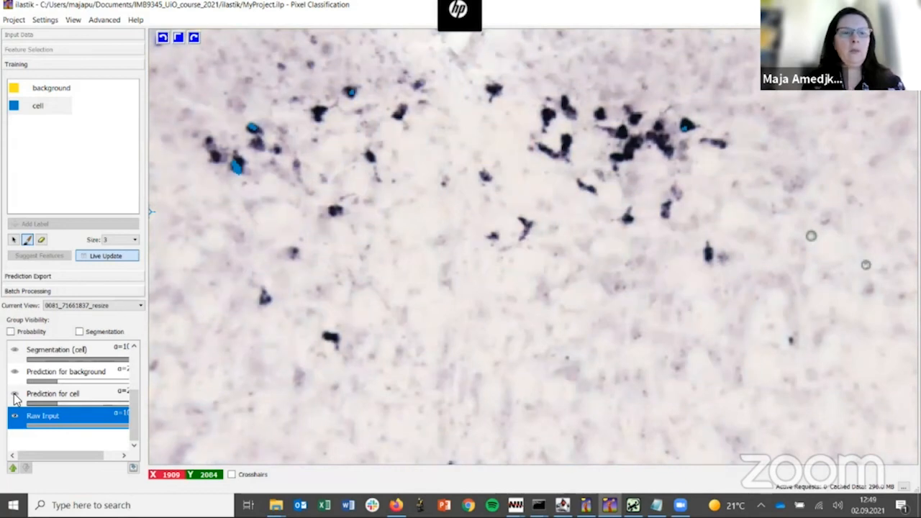
scroll(541, 281, down, 2)
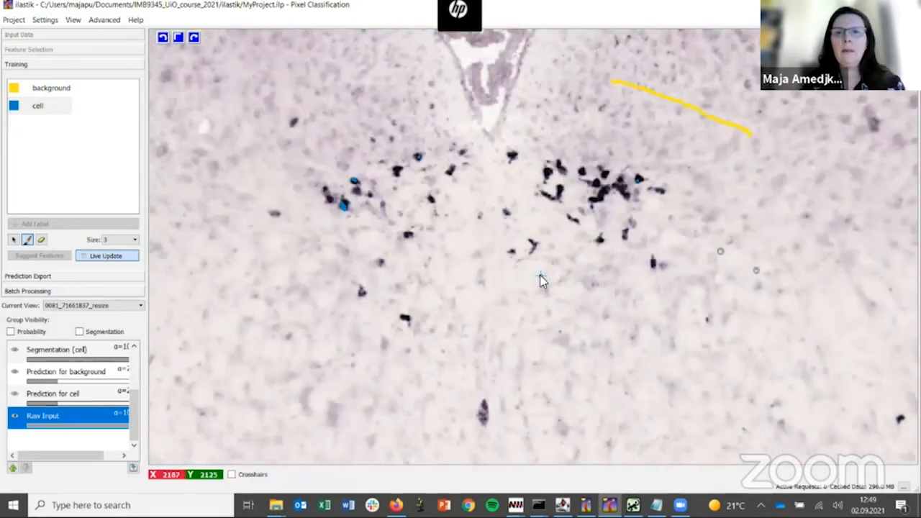
scroll(541, 281, down, 4)
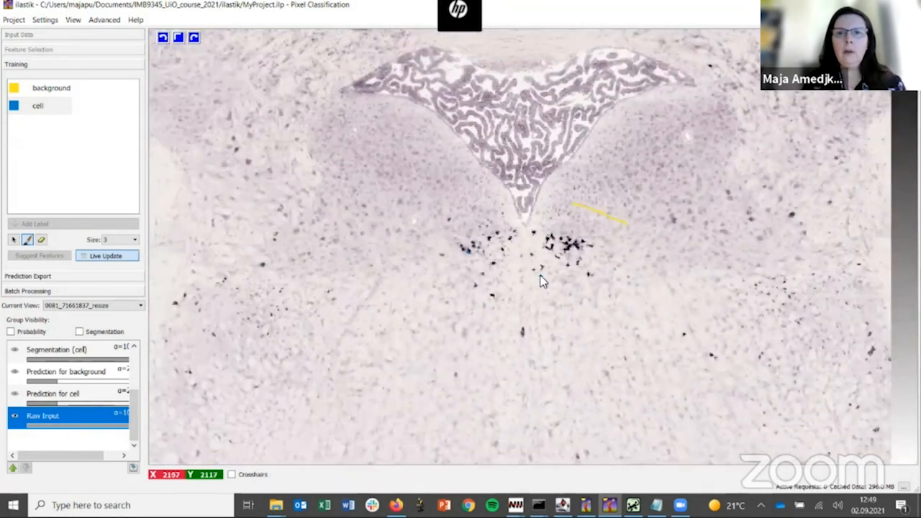
click(105, 256)
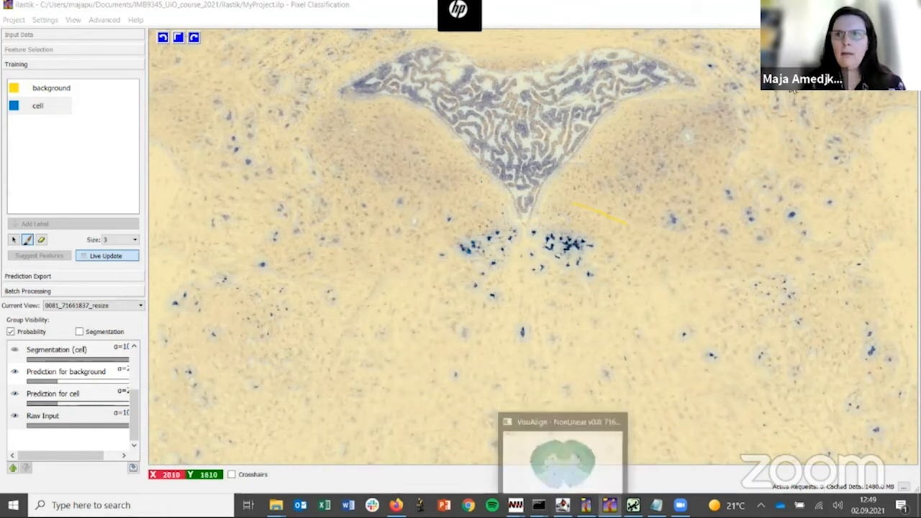
Step: Switch to Nutil and create a new operation file of type Quantifier
mouse_move(609, 505)
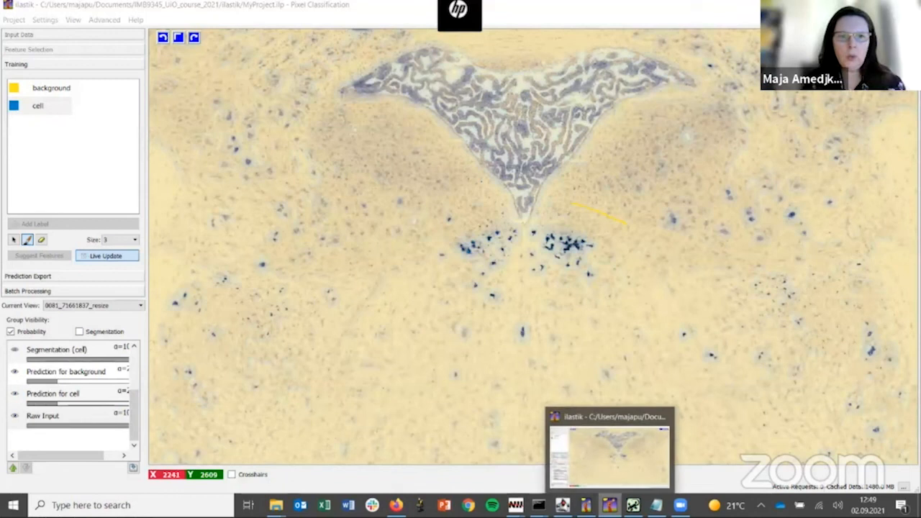
click(610, 505)
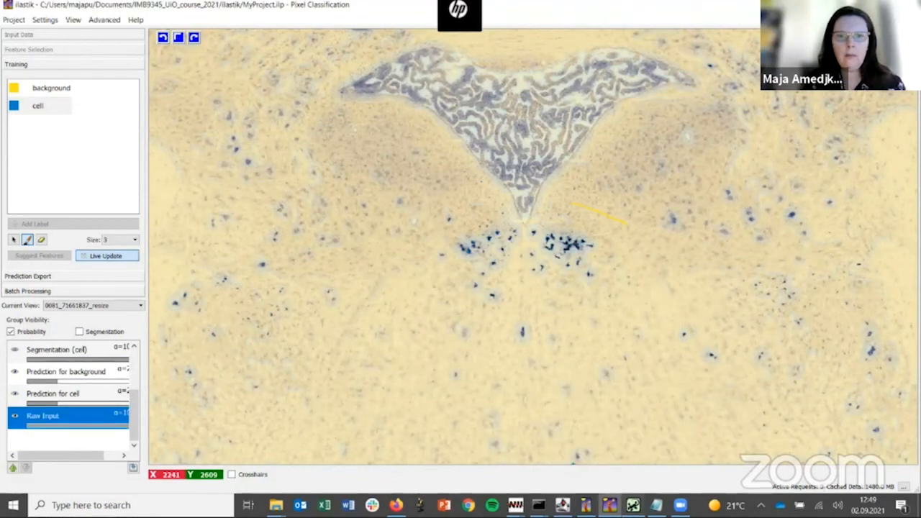
key(alt+Tab)
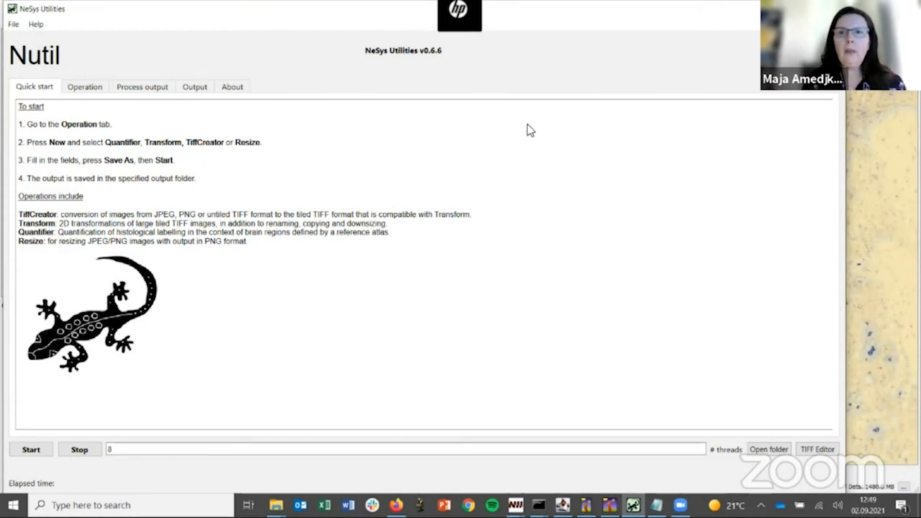
click(91, 91)
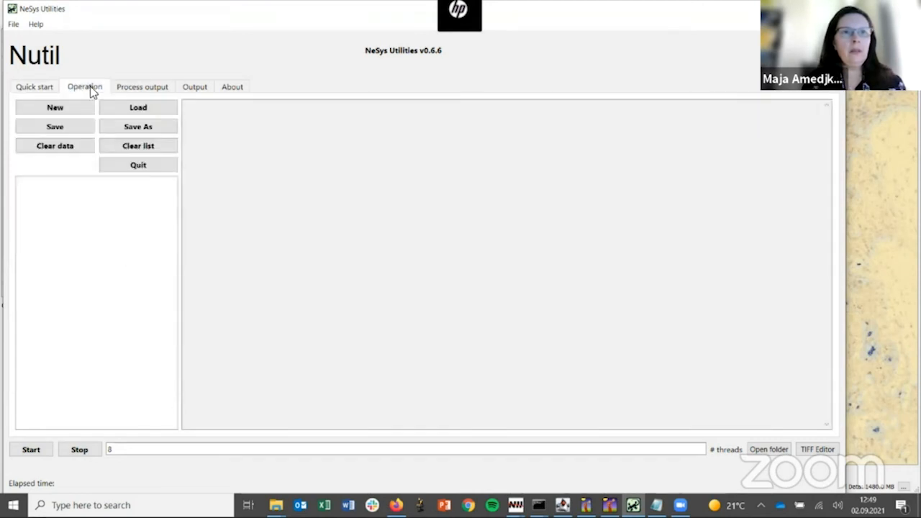
click(61, 109)
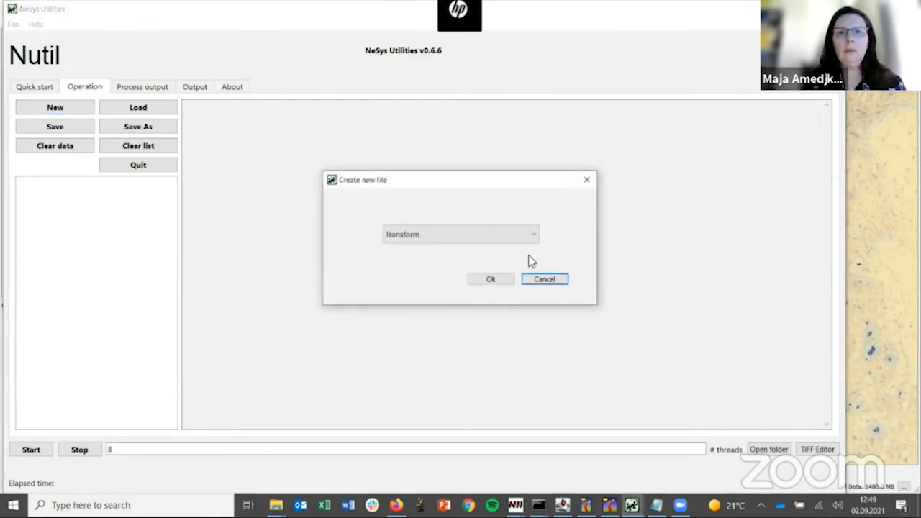
click(534, 237)
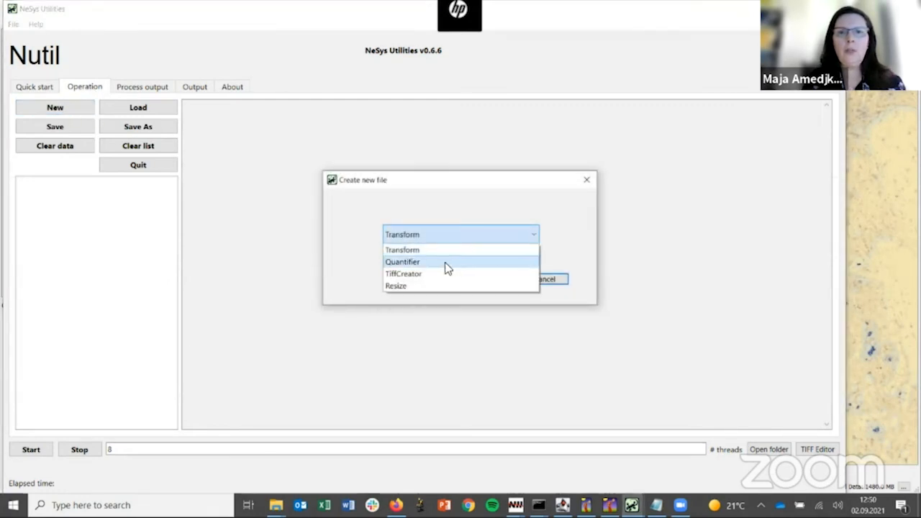
click(446, 264)
click(489, 282)
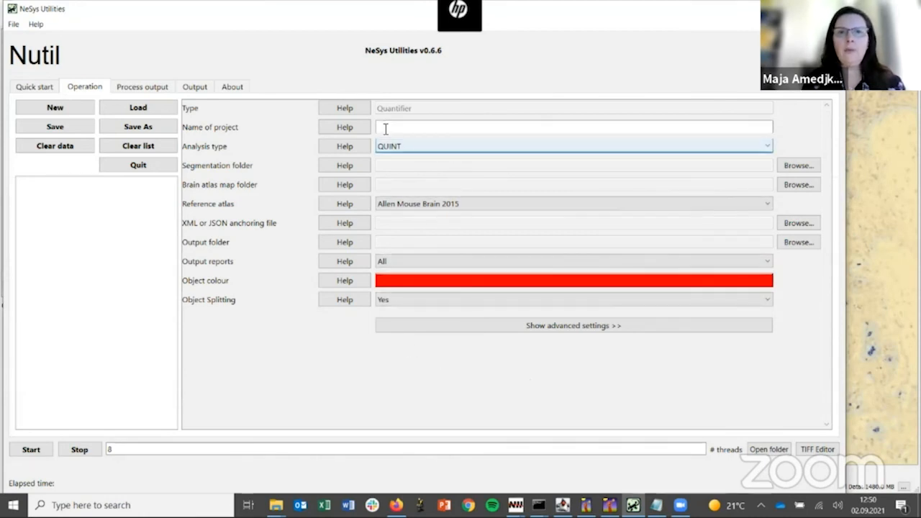
Step: Check the analysis type options and the help for operation type, brain atlas map folder and reference atlas, and return to the Demo slide
click(766, 144)
click(767, 144)
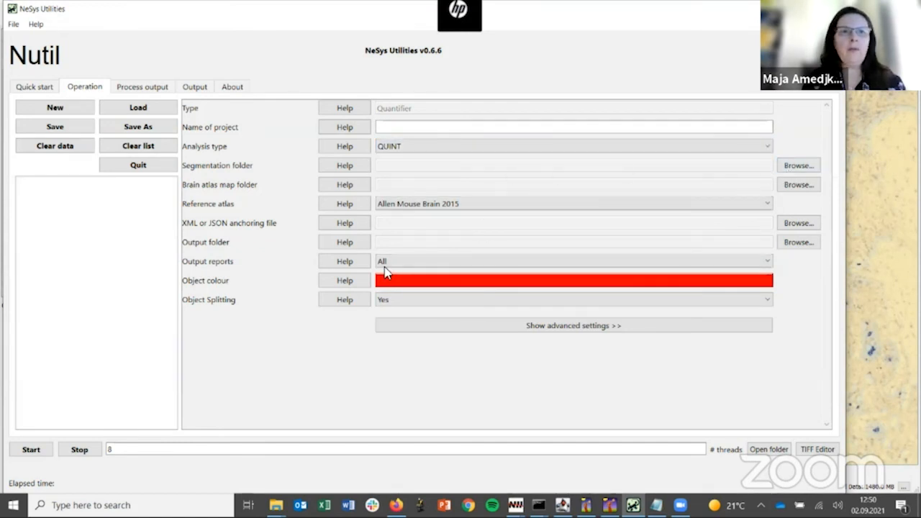
click(335, 108)
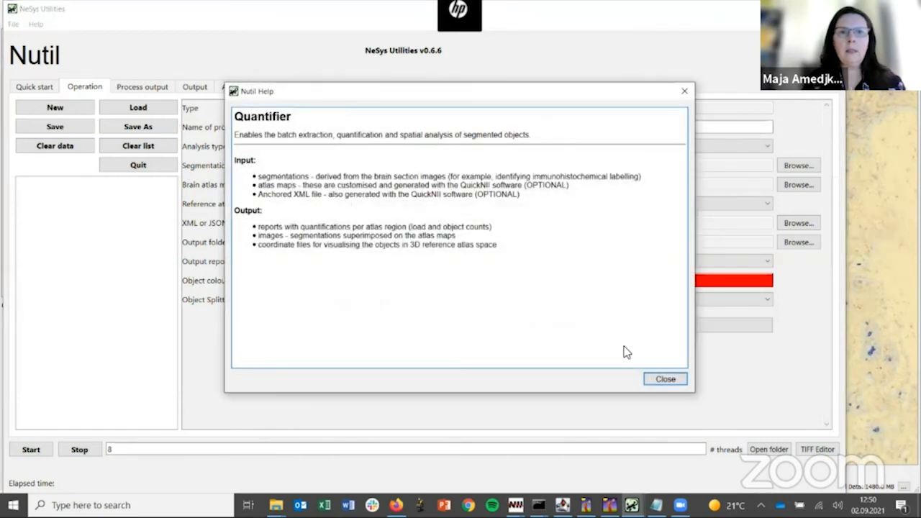
click(664, 379)
click(332, 184)
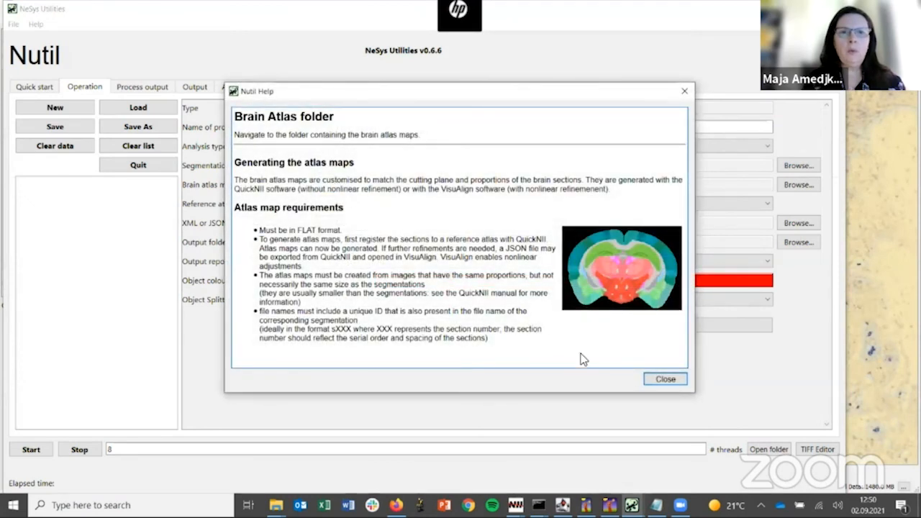
click(664, 379)
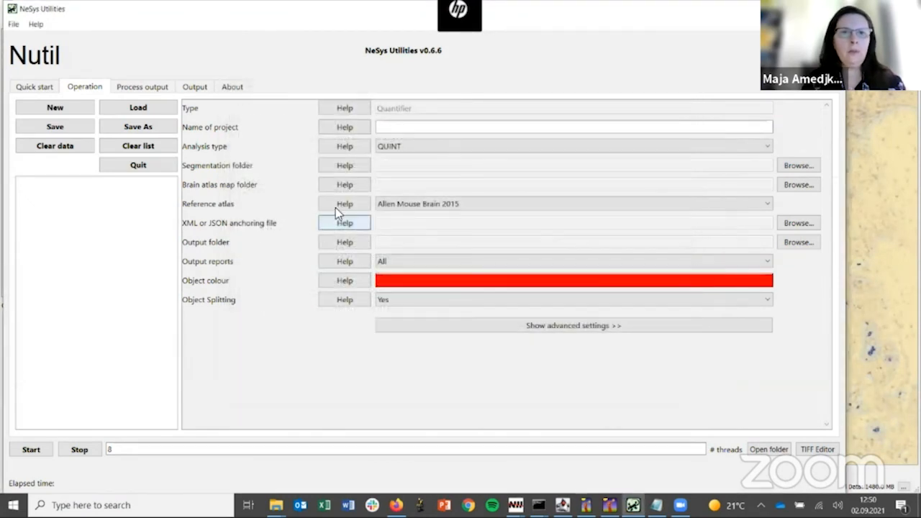
click(337, 205)
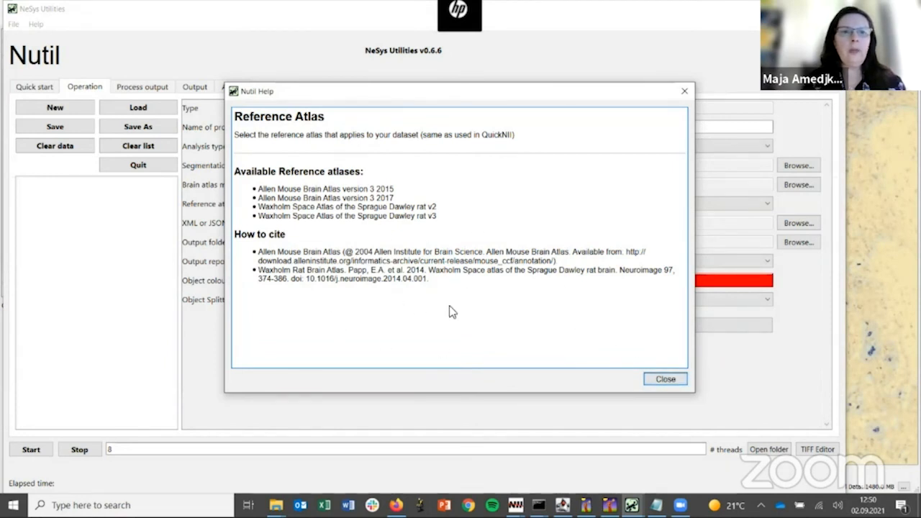
click(665, 380)
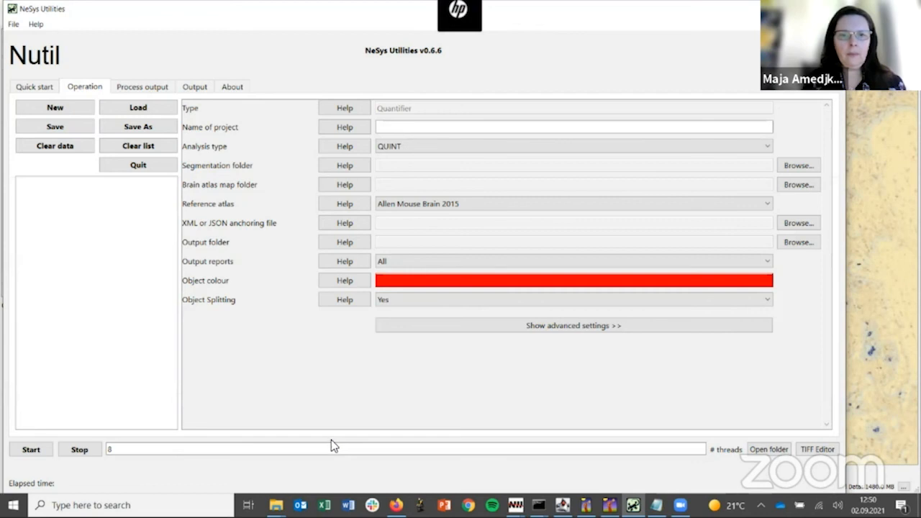
click(397, 506)
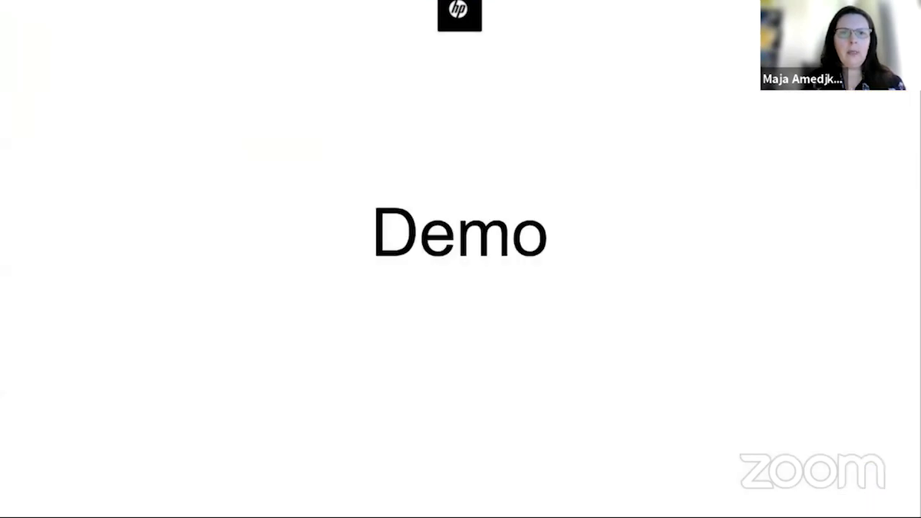